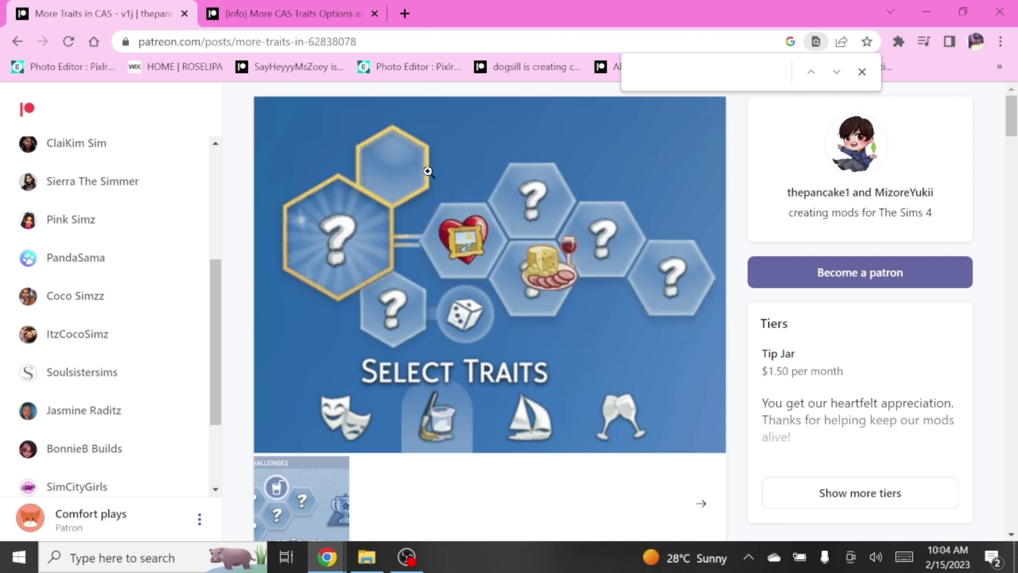
scroll(358, 174, "down", 1)
scroll(359, 174, "down", 1)
scroll(367, 348, "down", 2)
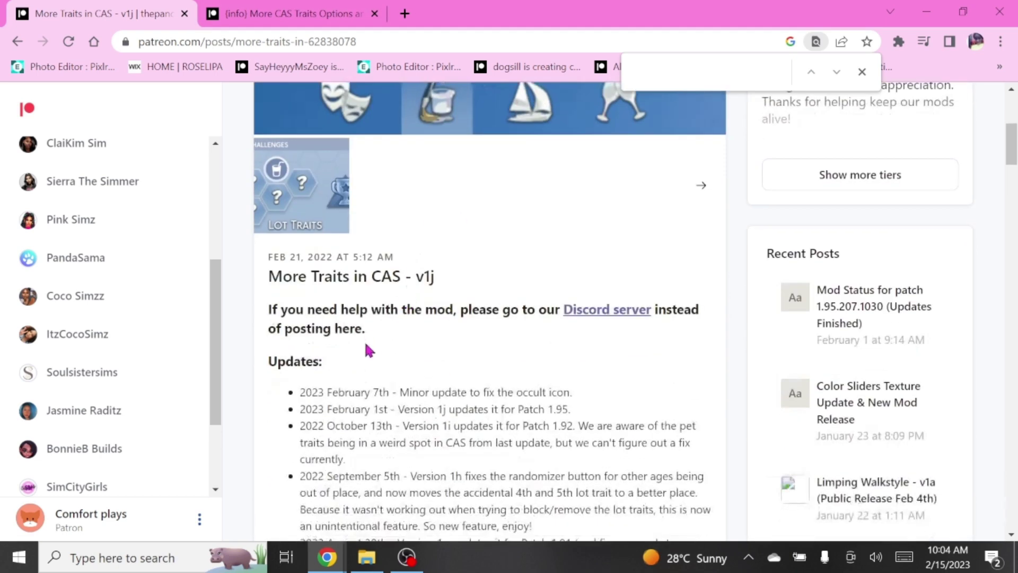
scroll(423, 268, "up", 3)
scroll(424, 269, "up", 1)
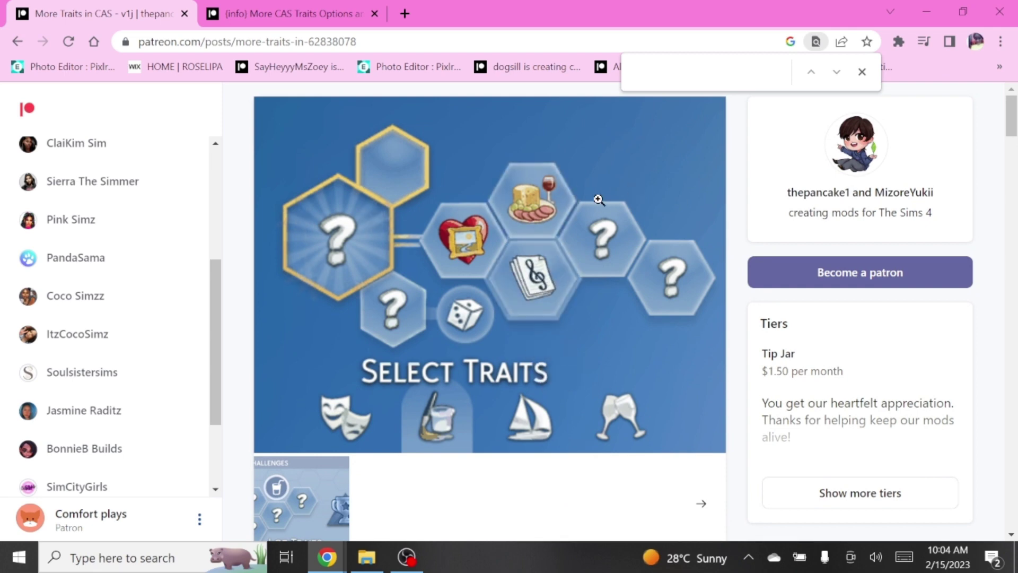
scroll(478, 287, "down", 3)
scroll(510, 281, "down", 3)
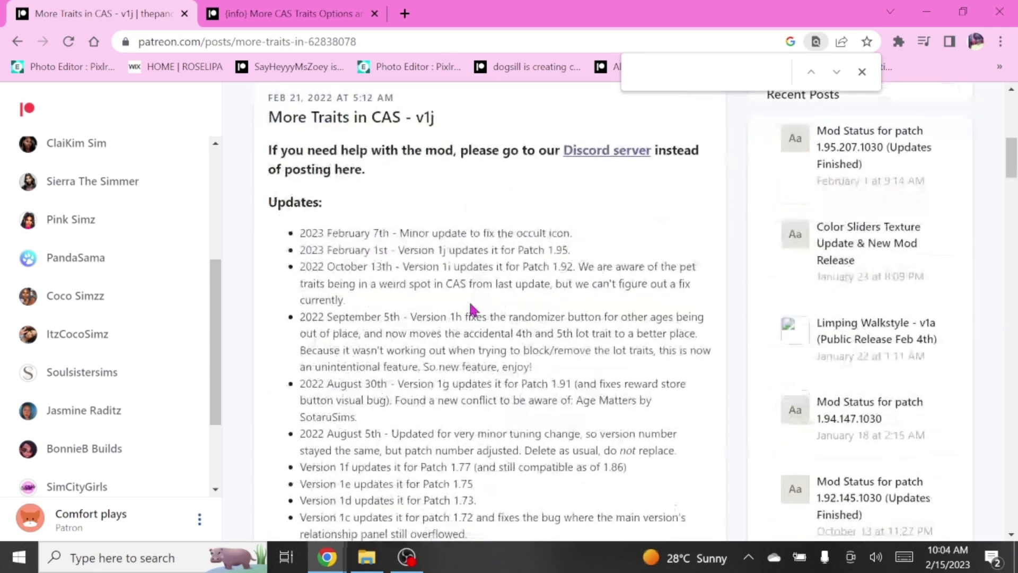
scroll(473, 311, "down", 1)
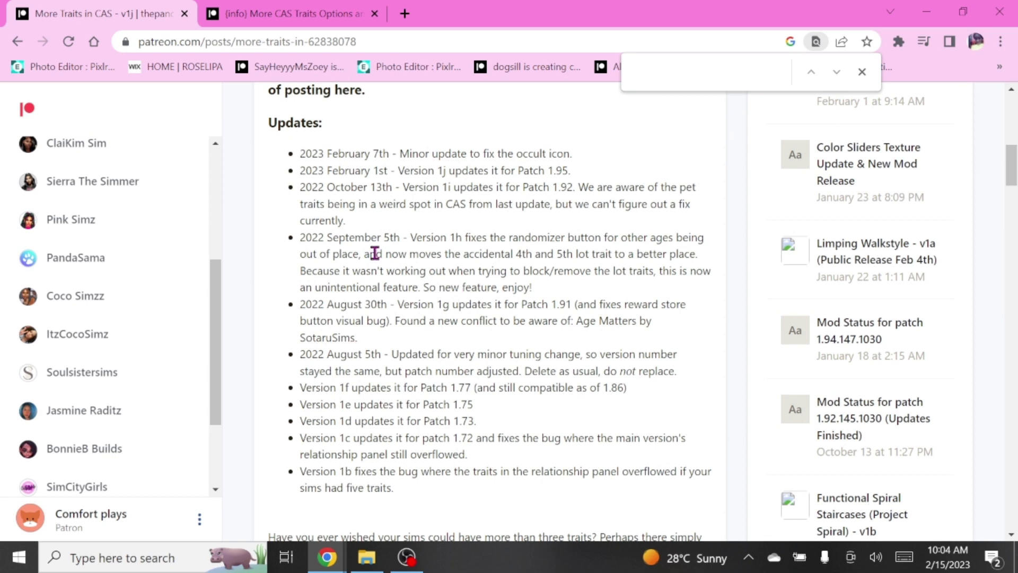
scroll(466, 215, "up", 1)
scroll(527, 287, "up", 4)
scroll(508, 290, "up", 2)
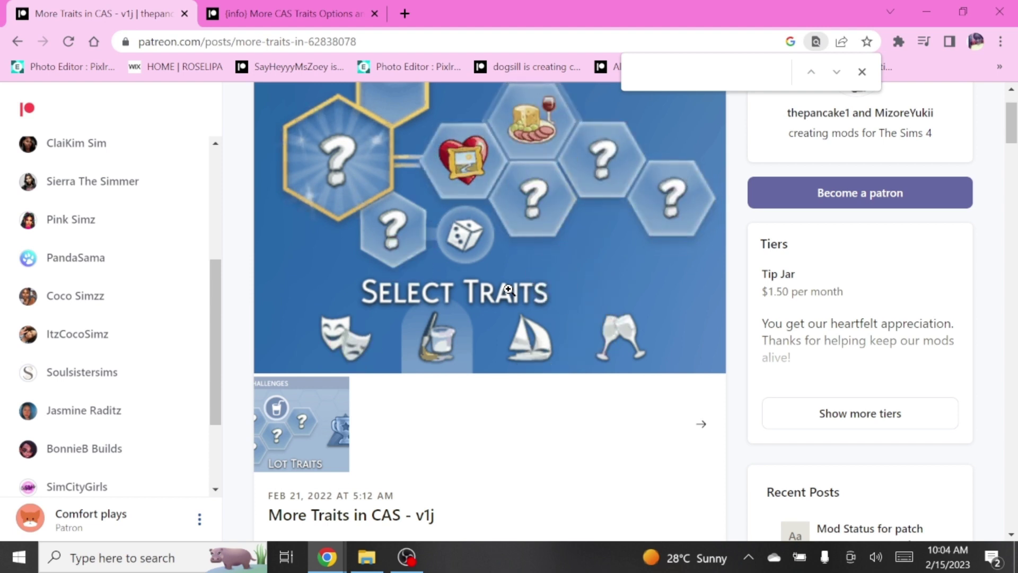
scroll(399, 238, "up", 1)
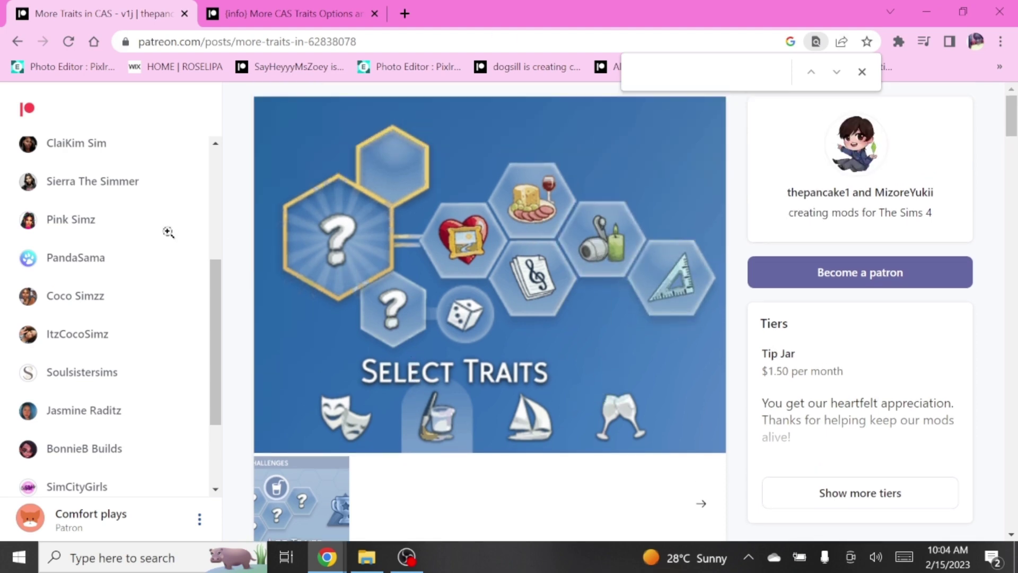
scroll(410, 104, "down", 4)
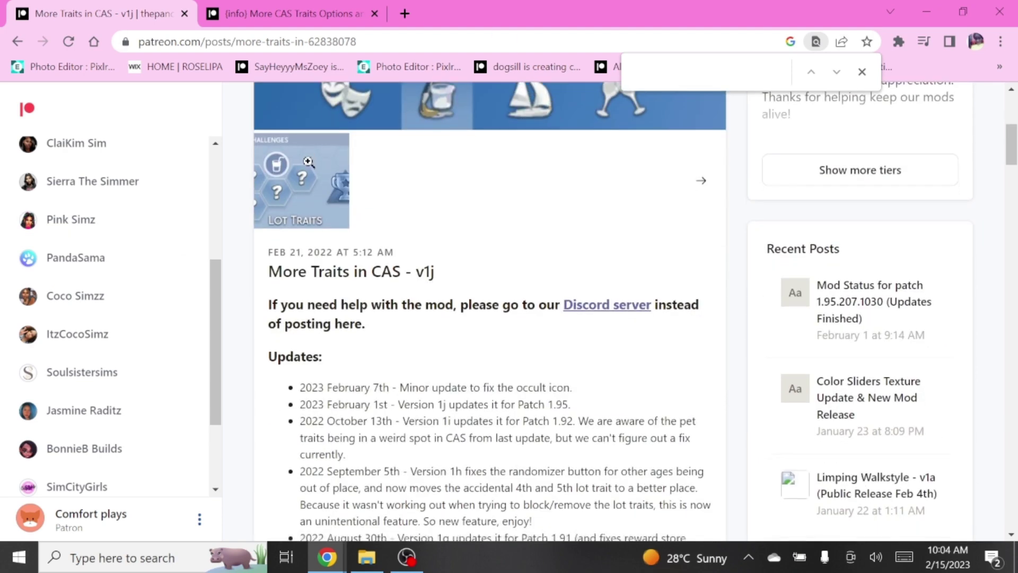
scroll(308, 163, "down", 5)
scroll(326, 249, "up", 5)
scroll(337, 368, "down", 1)
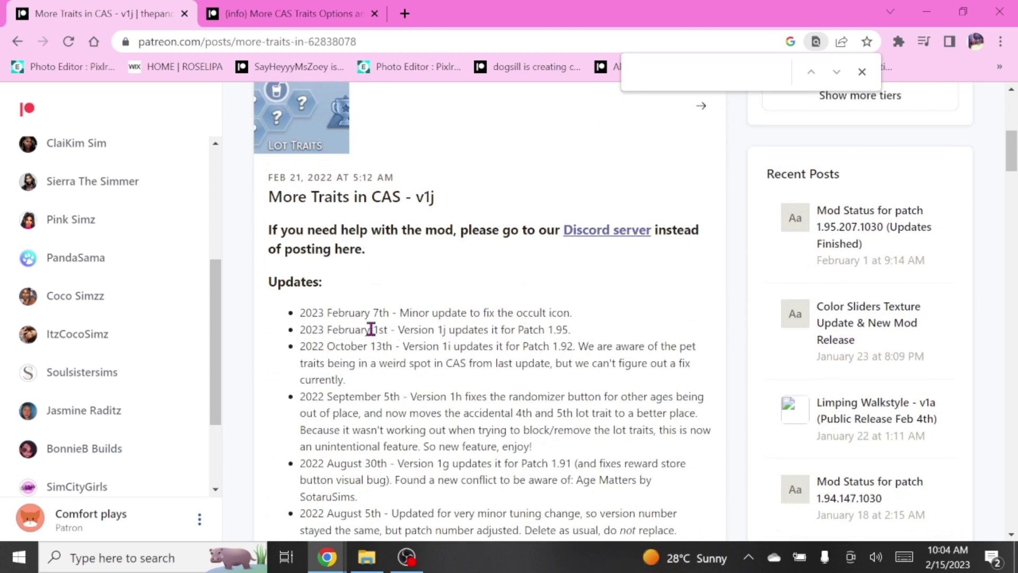
scroll(383, 203, "down", 2)
scroll(411, 234, "up", 2)
scroll(430, 248, "down", 3)
scroll(510, 271, "up", 3)
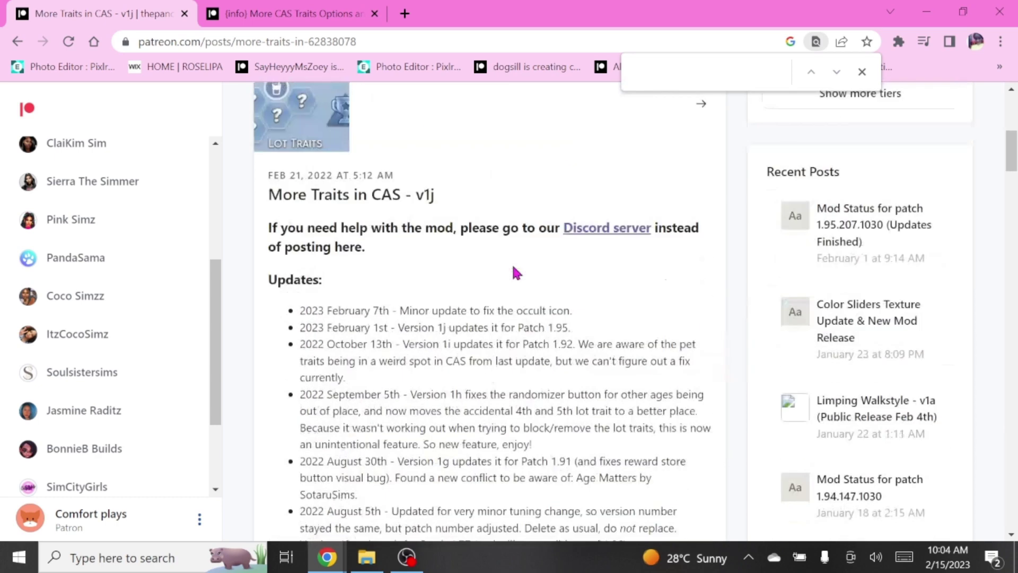
scroll(374, 175, "down", 1)
scroll(489, 202, "down", 3)
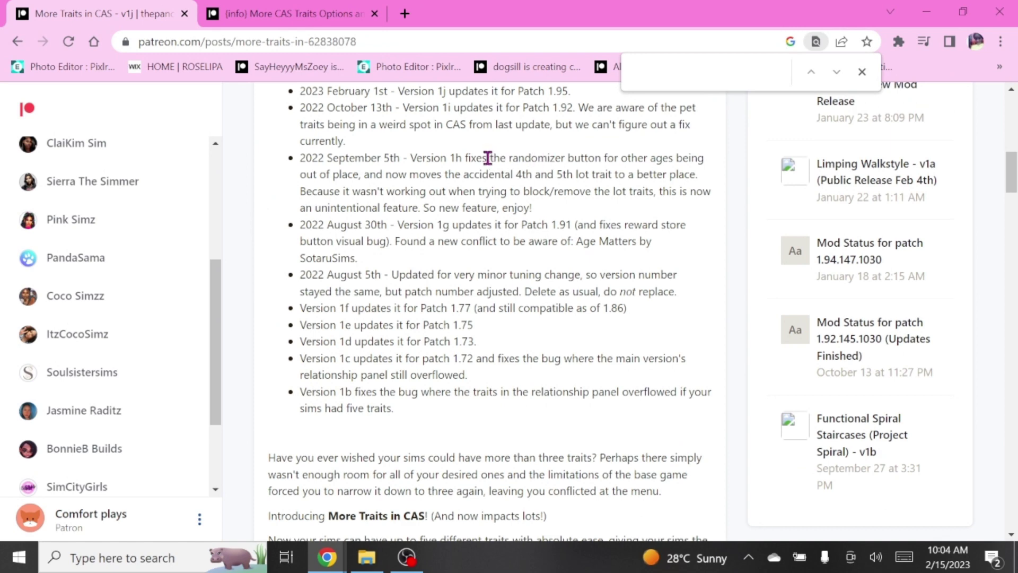
scroll(371, 192, "down", 1)
scroll(414, 210, "down", 1)
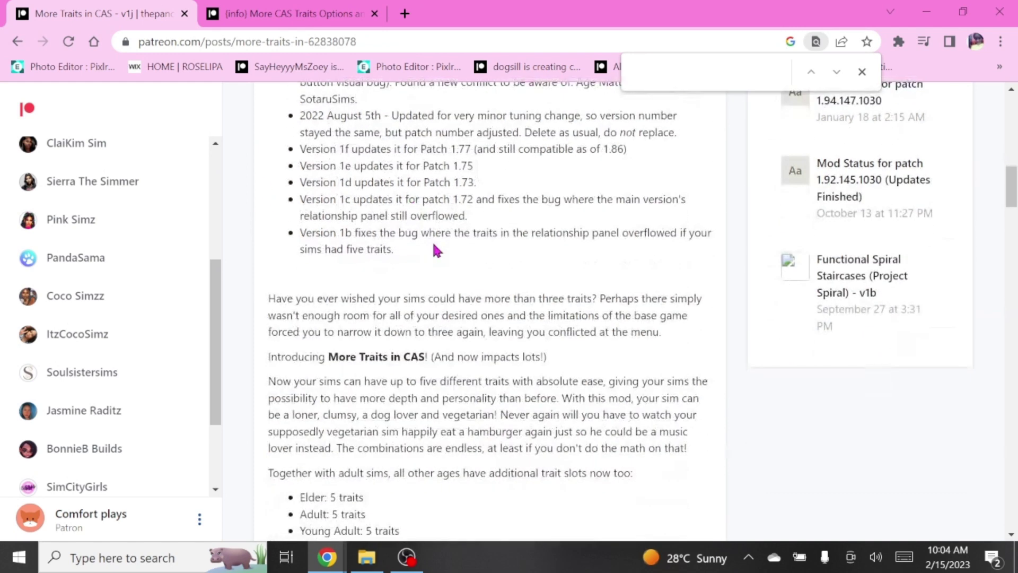
scroll(422, 209, "down", 3)
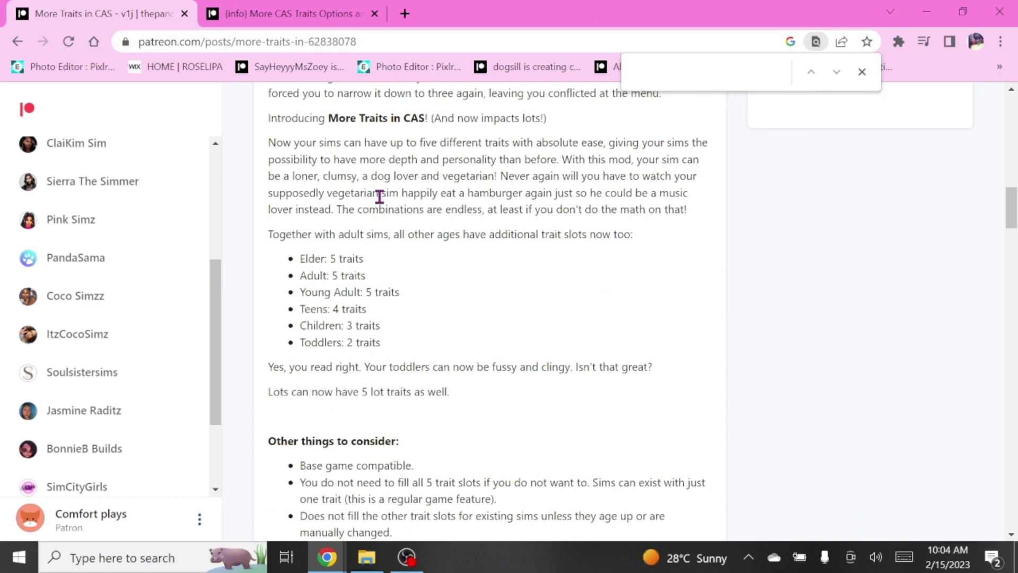
scroll(373, 184, "down", 1)
scroll(414, 184, "up", 3)
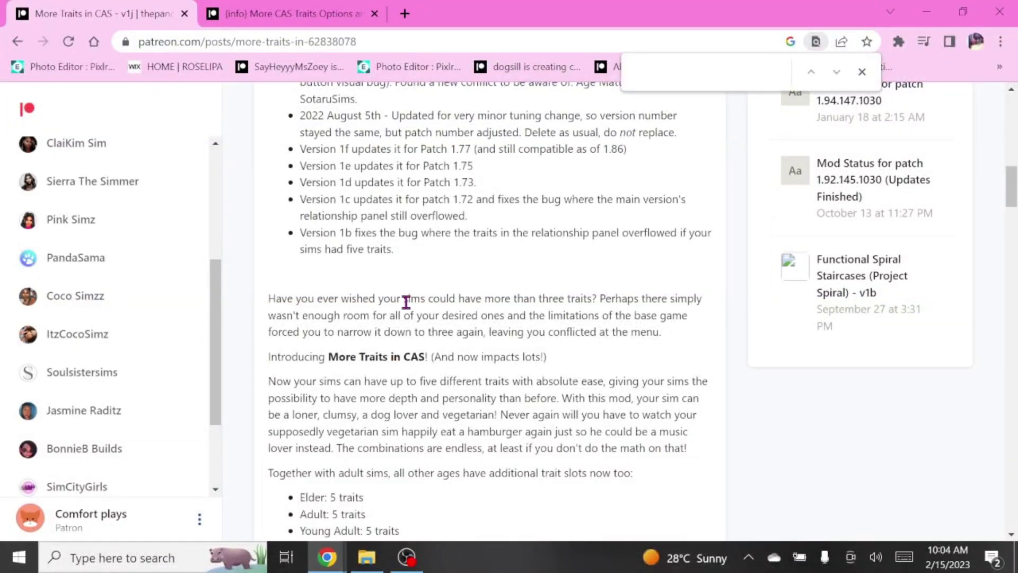
scroll(405, 301, "down", 2)
scroll(363, 288, "down", 1)
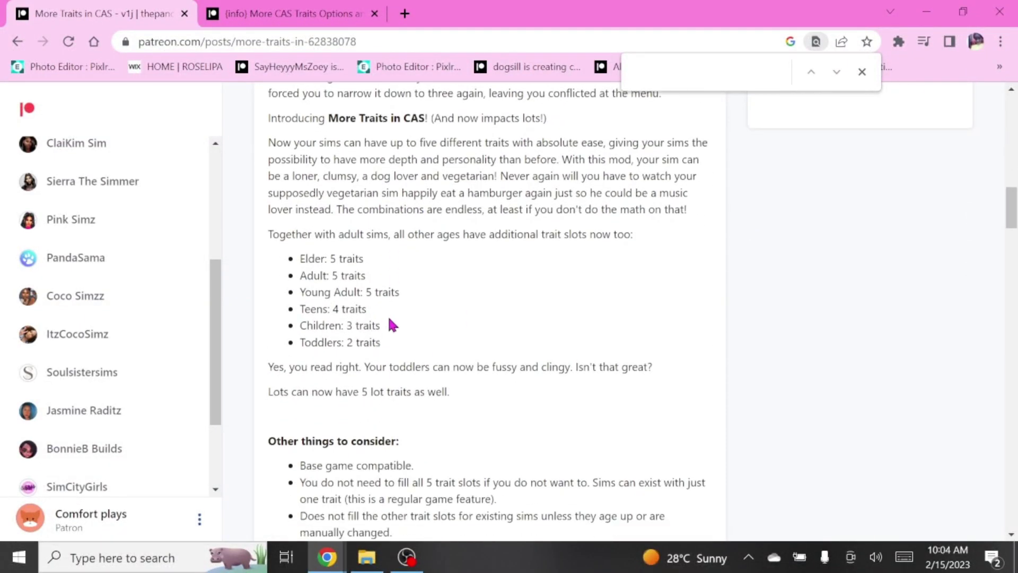
scroll(391, 326, "down", 2)
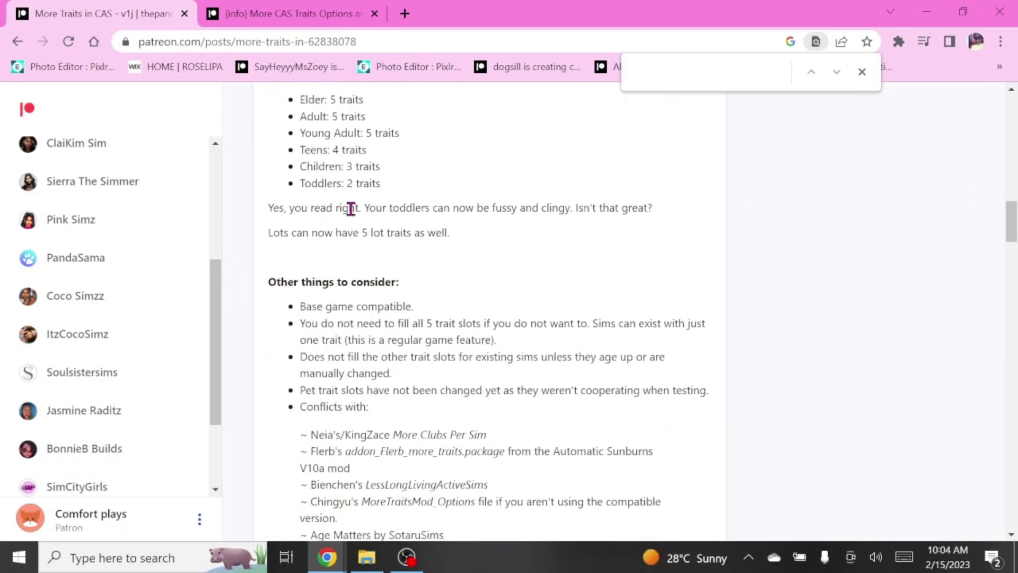
scroll(350, 208, "down", 4)
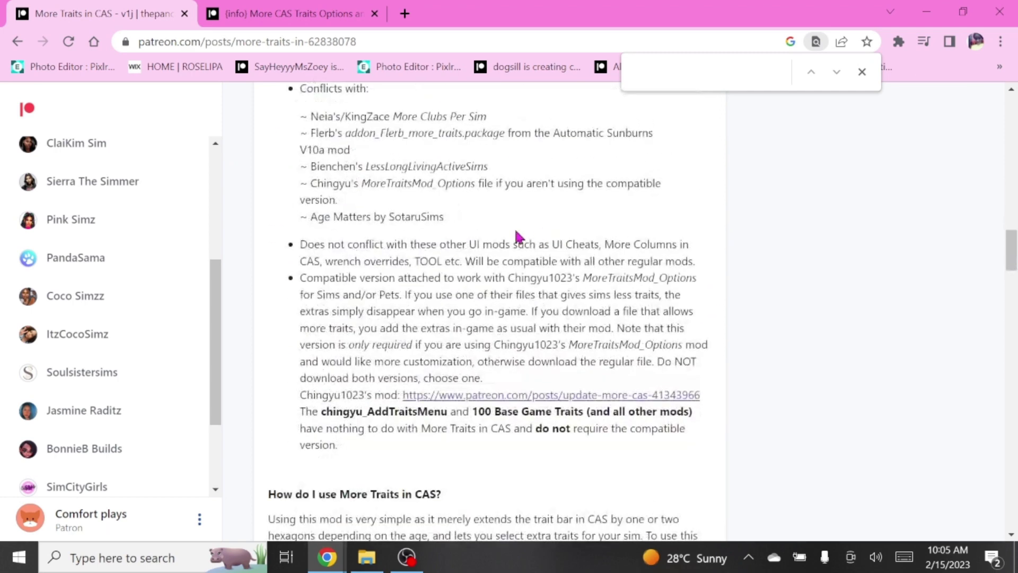
scroll(462, 248, "down", 1)
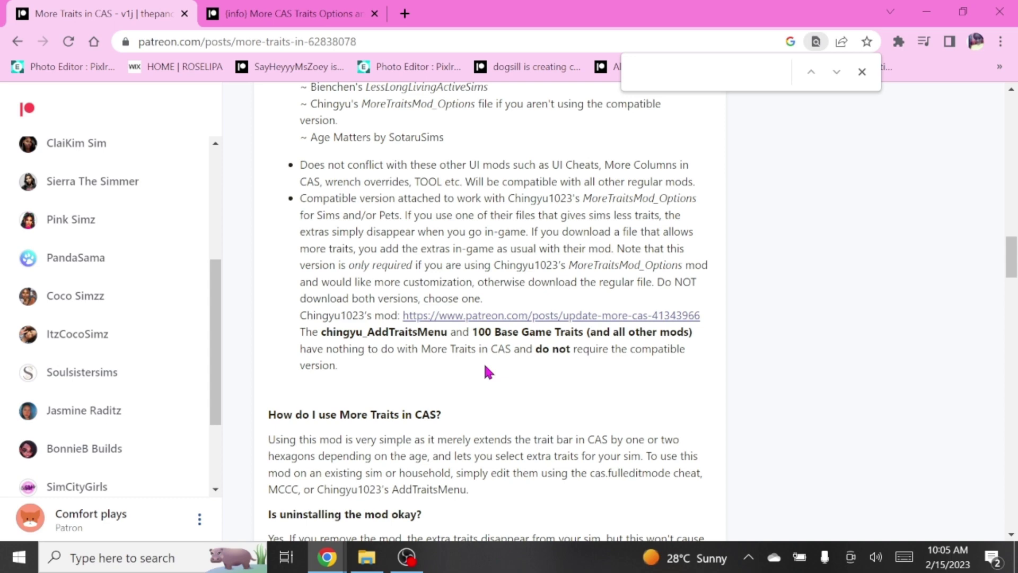
scroll(288, 272, "down", 3)
scroll(436, 249, "down", 3)
scroll(303, 345, "down", 2)
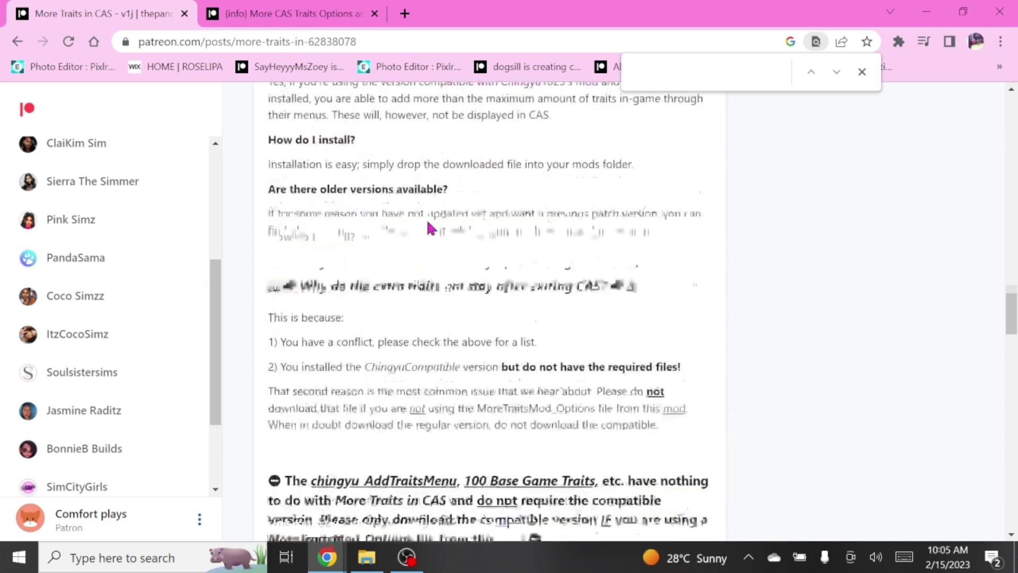
scroll(430, 160, "down", 2)
scroll(422, 226, "down", 3)
scroll(383, 255, "up", 1)
scroll(339, 318, "up", 1)
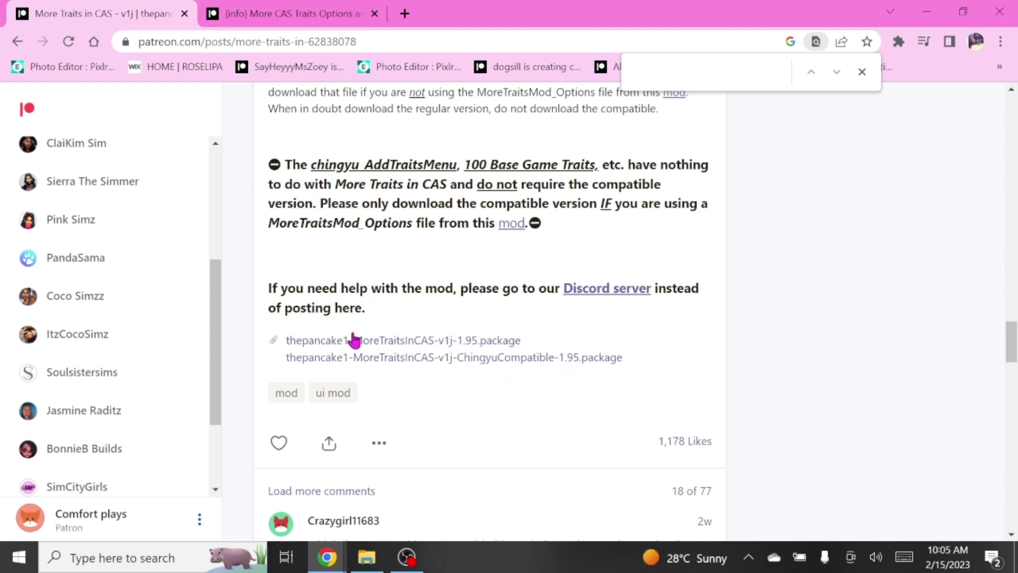
scroll(319, 223, "up", 1)
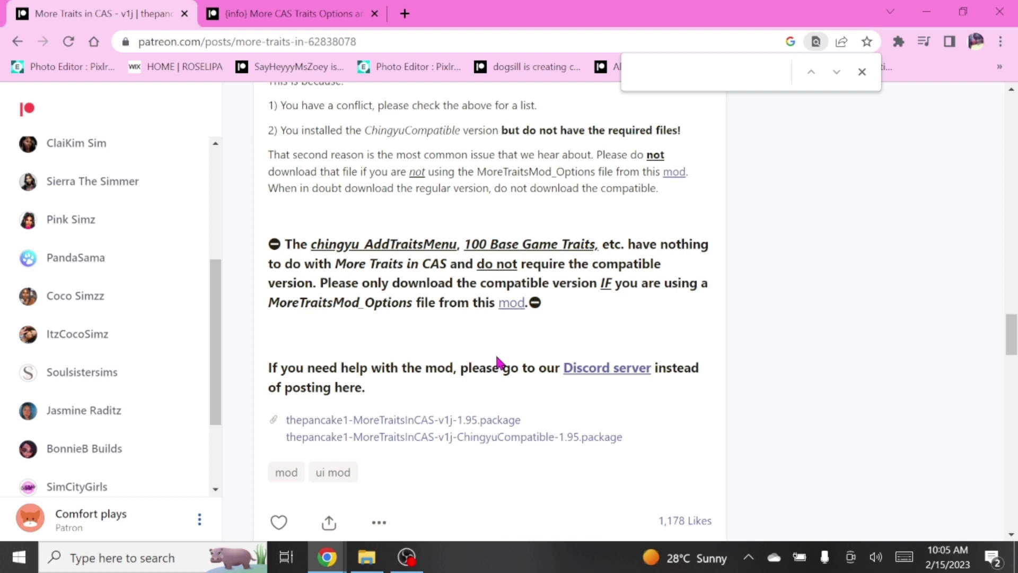
- Look over the '{info} More CAS Traits Options' post, then return to the More Traits in CAS post
left_click(261, 8)
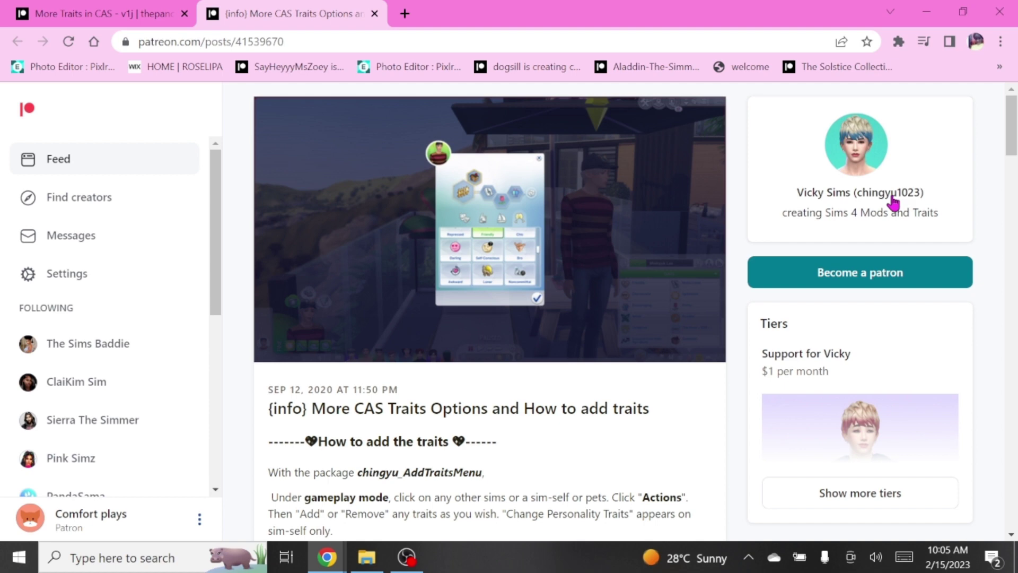
scroll(492, 392, "down", 1)
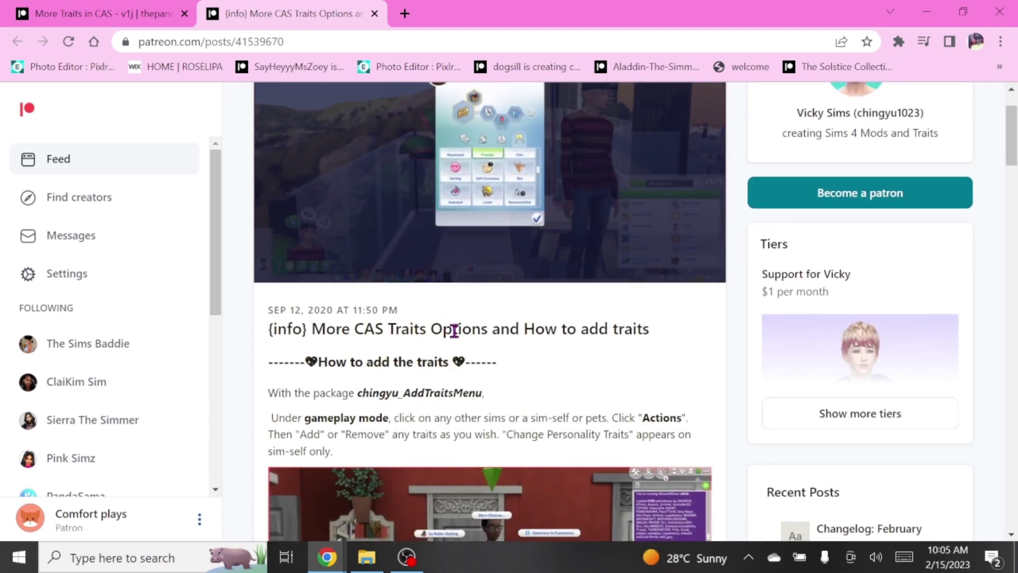
scroll(453, 332, "down", 2)
scroll(445, 166, "down", 1)
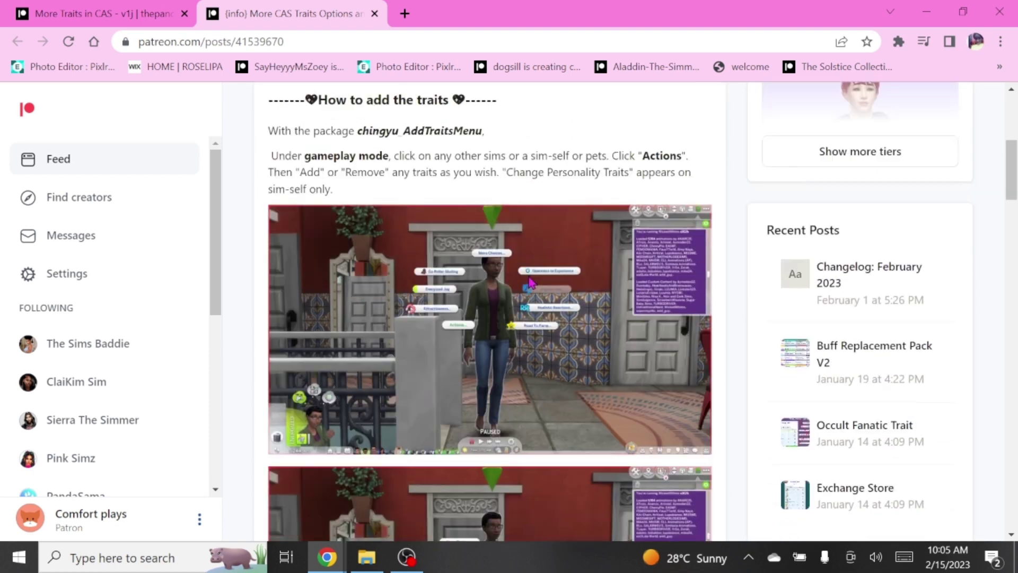
scroll(531, 183, "up", 4)
scroll(562, 256, "down", 2)
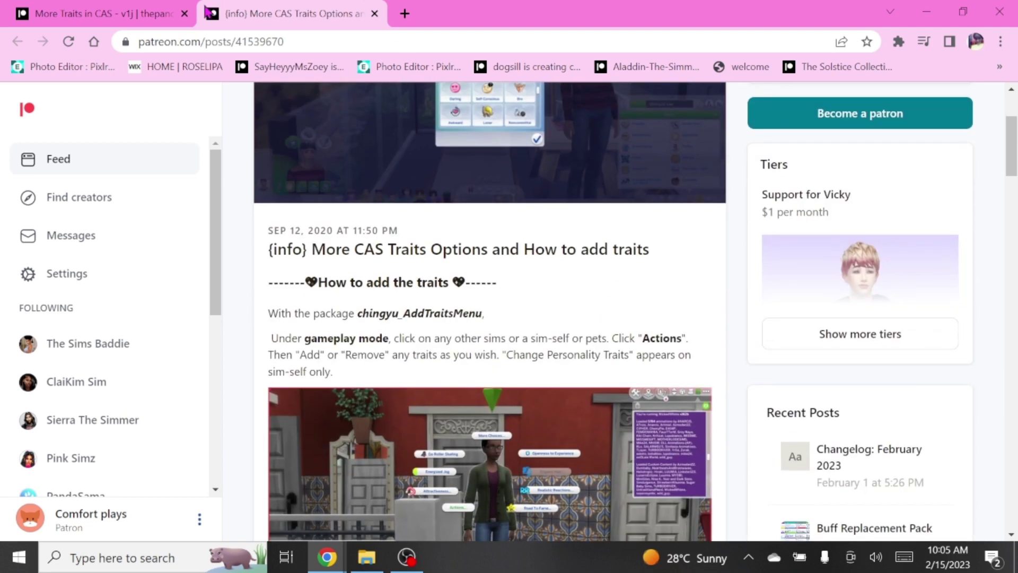
left_click(160, 12)
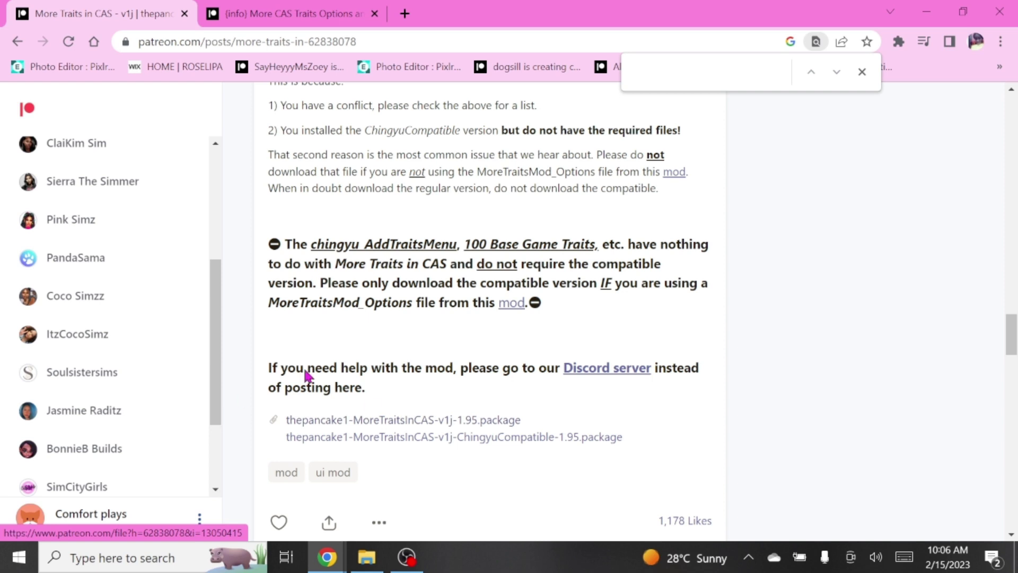
- Download the regular More Traits in CAS 1.95 package and minimize Chrome
left_click(331, 426)
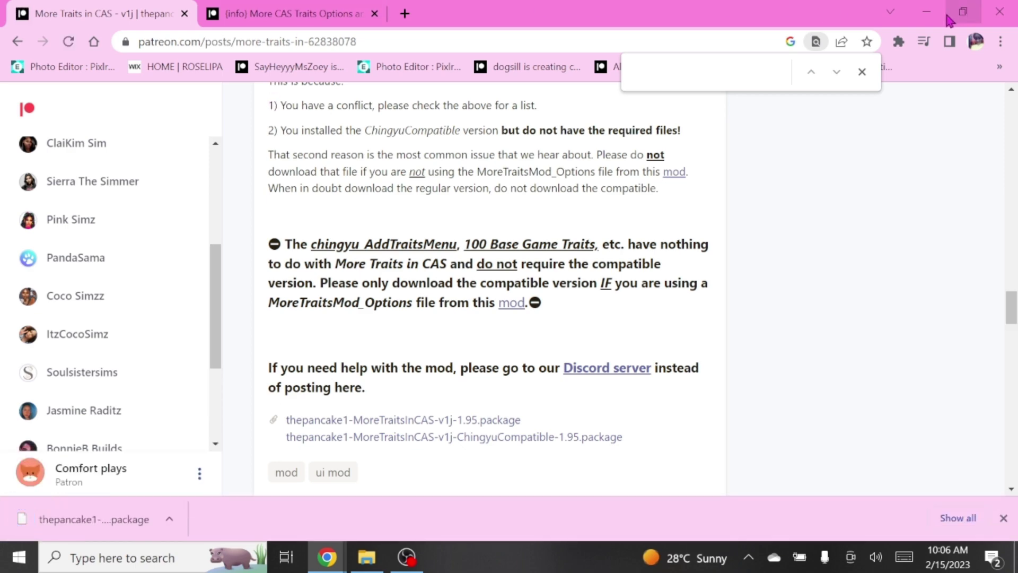
left_click(927, 12)
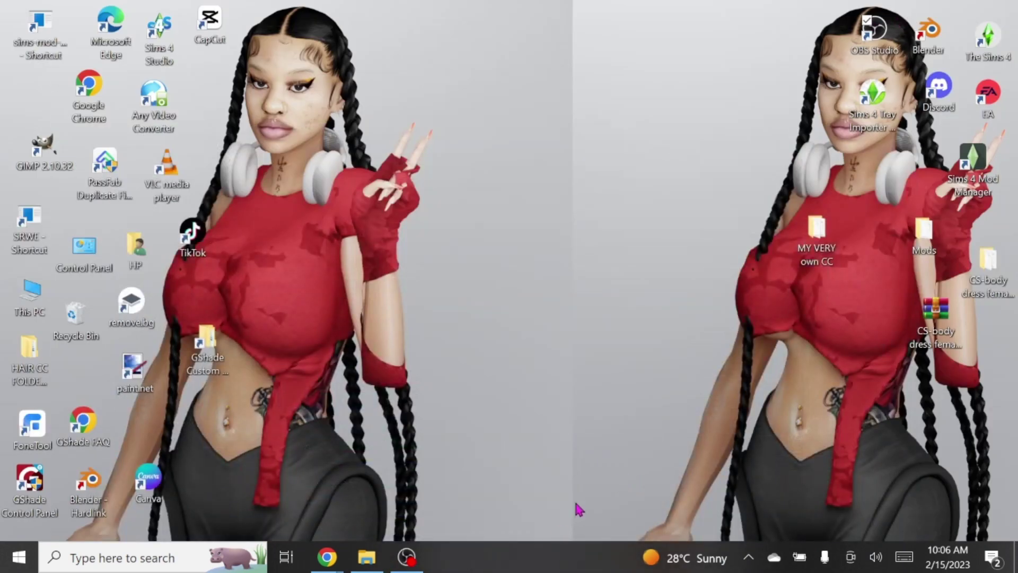
- Close the stray Videos window and place a fresh File Explorer window at the upper left
left_click(368, 559)
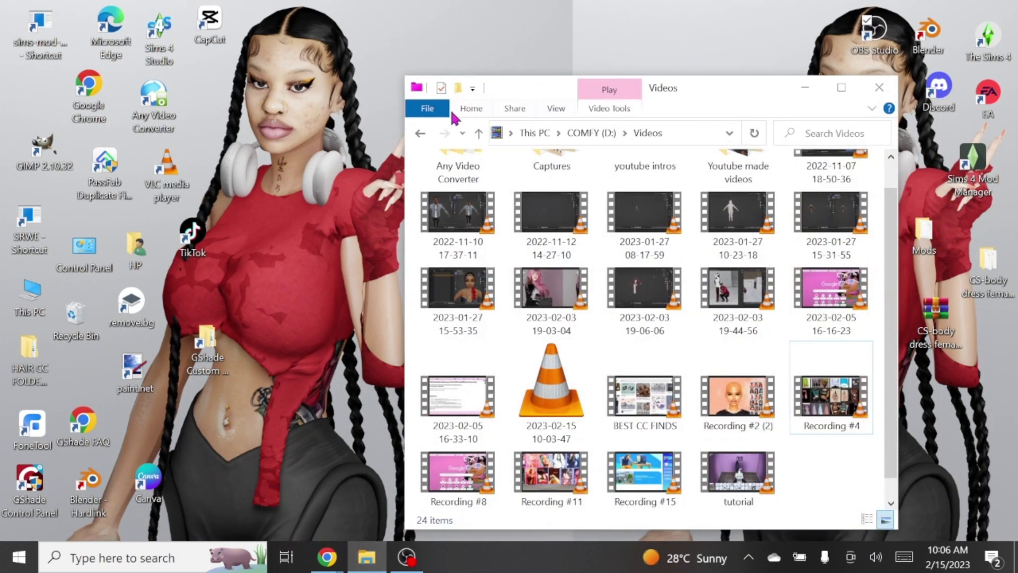
left_click(427, 112)
left_click(879, 88)
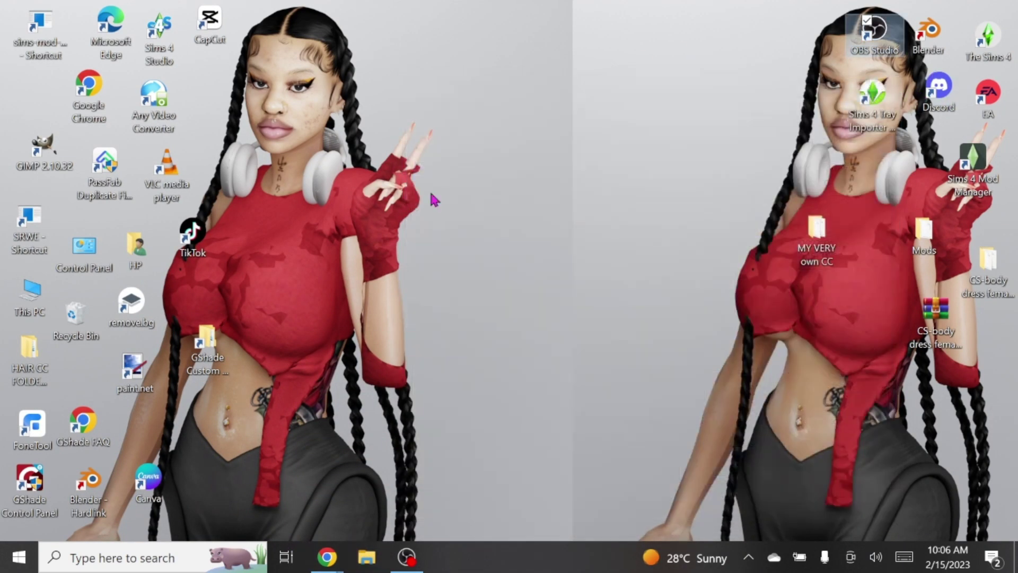
left_click(367, 558)
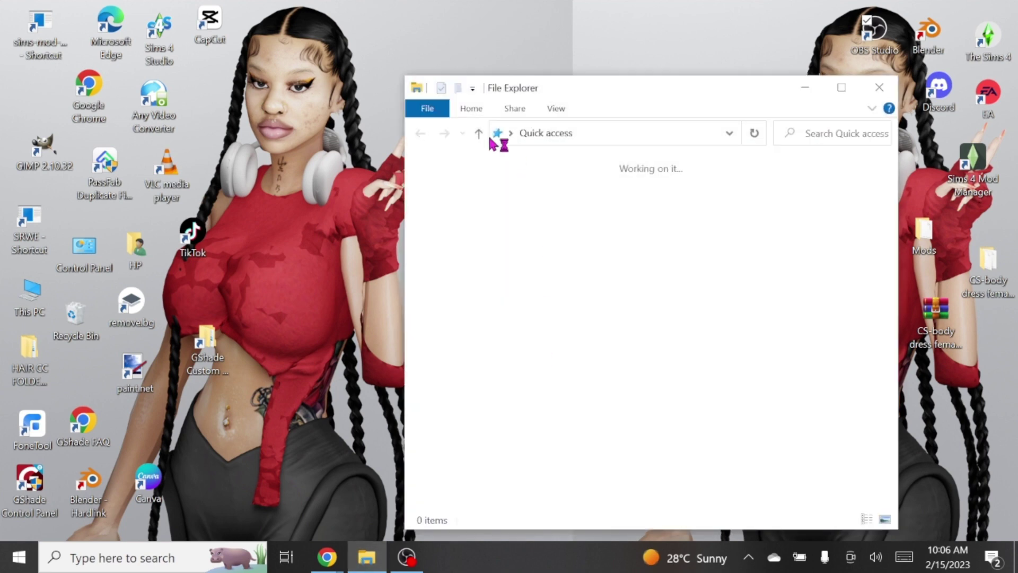
mouse_move(623, 94)
left_mouse_down()
mouse_move(350, 53)
mouse_move(278, 29)
left_mouse_up()
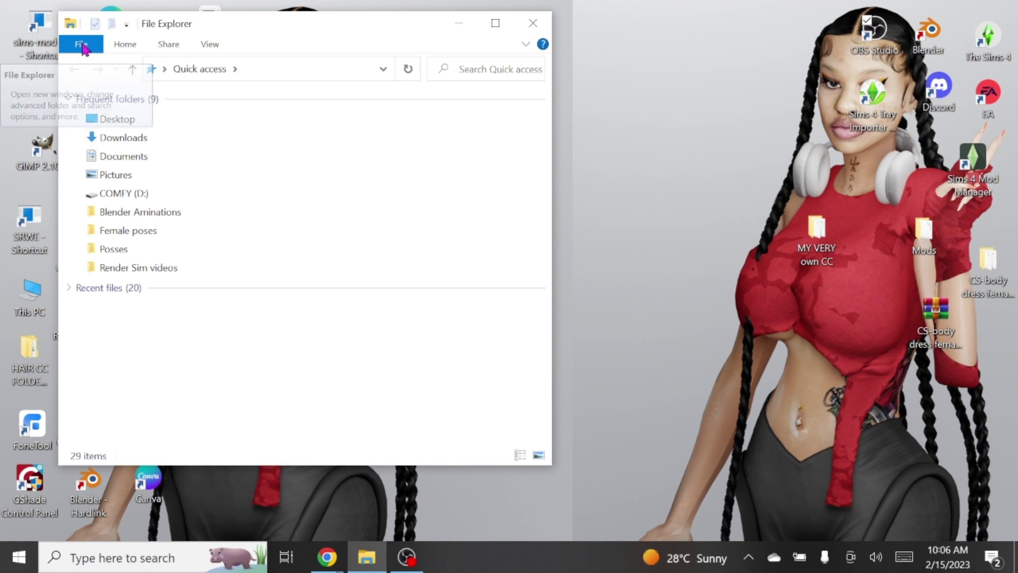
- Open a second File Explorer window from the File menu and snap it right
left_click(83, 45)
mouse_move(130, 71)
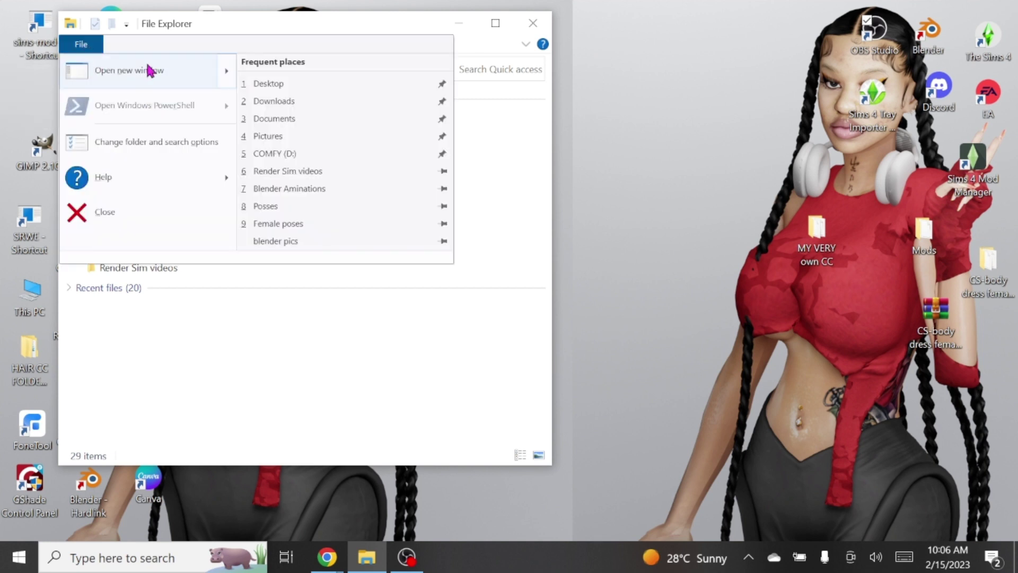
left_click(121, 71)
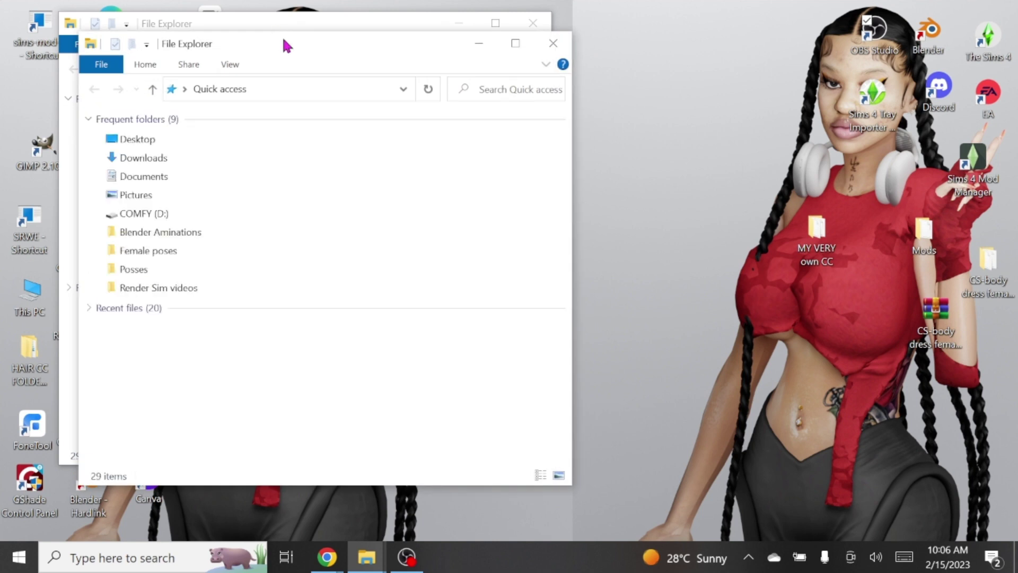
left_click_drag(297, 44, 776, 32)
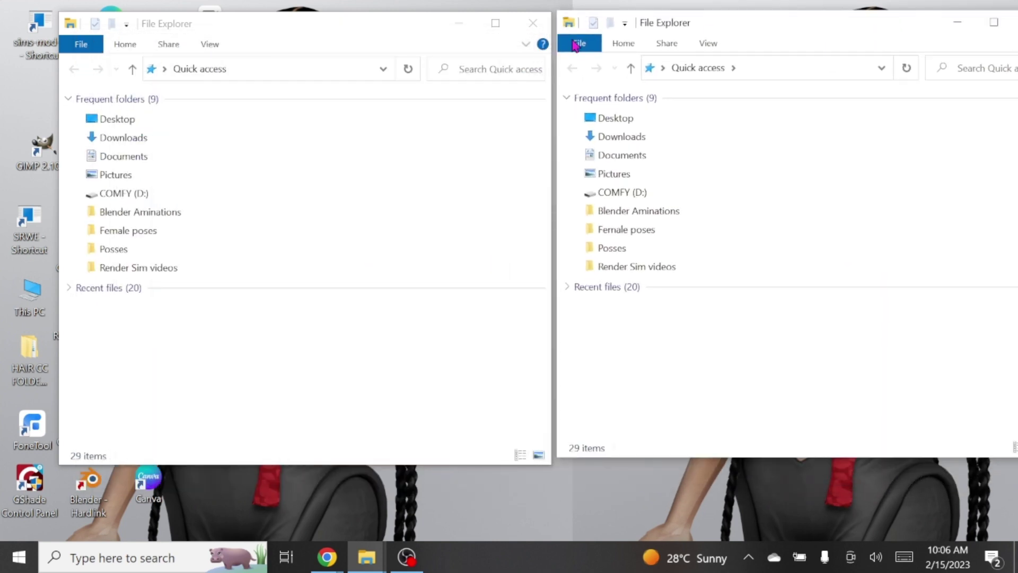
- Navigate the left window to COMFY (D:) > Downloads
left_click(163, 69)
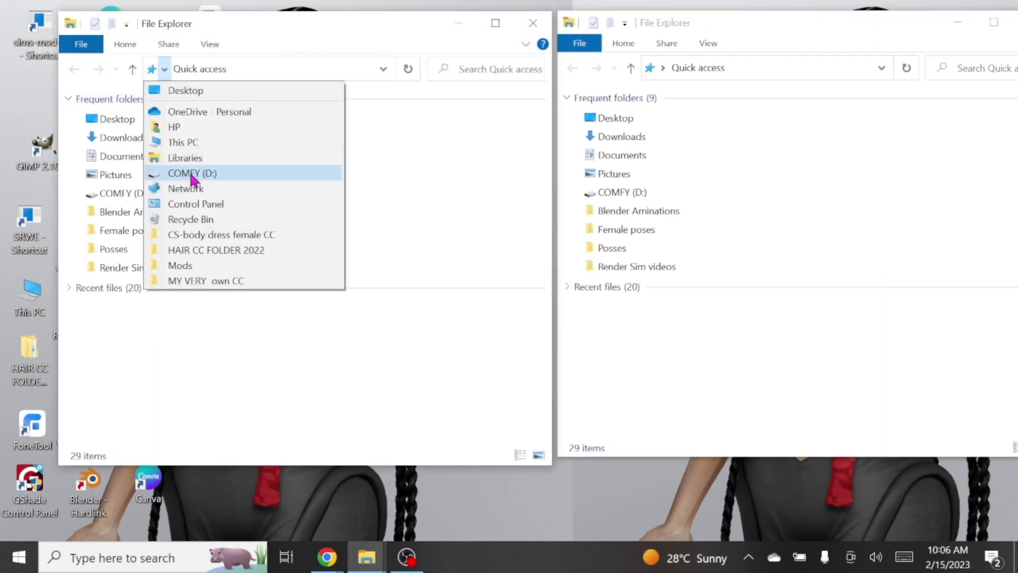
left_click(194, 177)
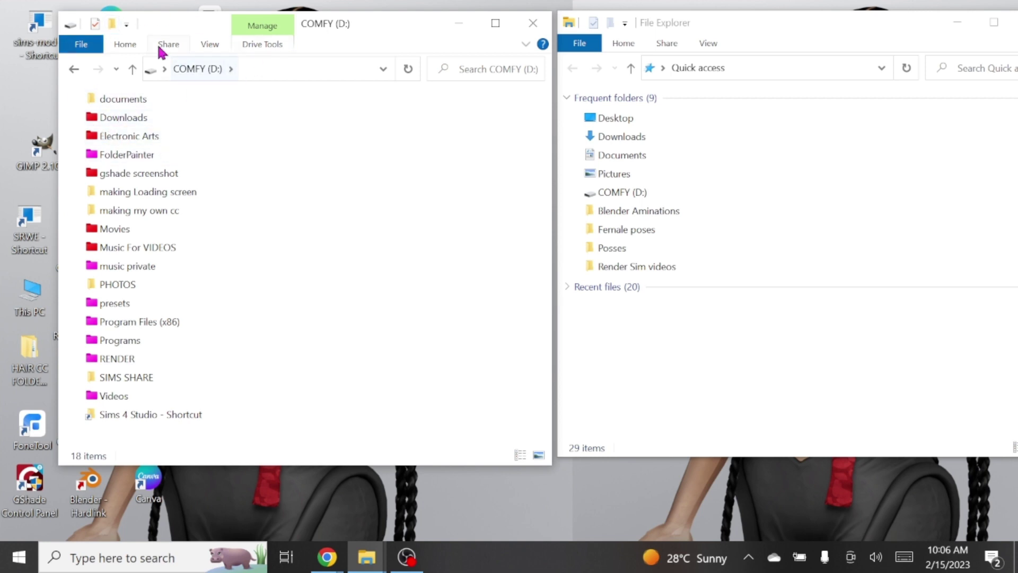
double_click(120, 119)
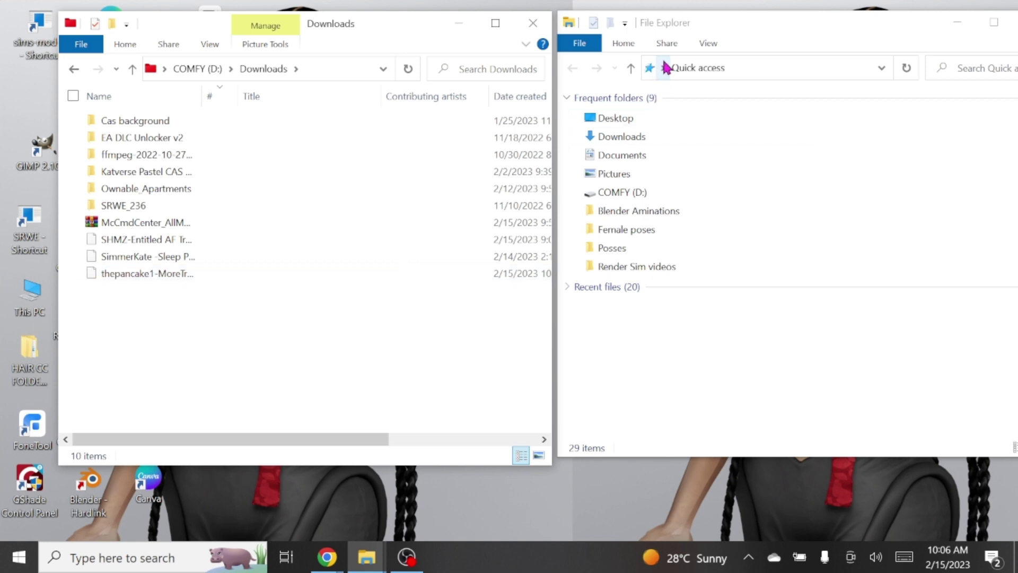
- In the right window, browse Documents > Electronic Arts > The Sims 4 > Mods
double_click(615, 196)
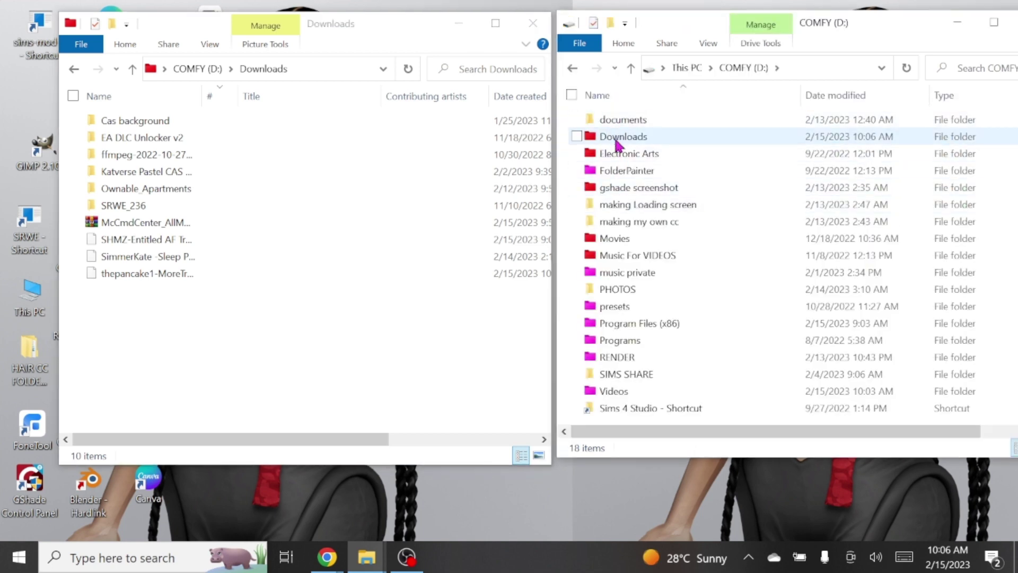
double_click(615, 154)
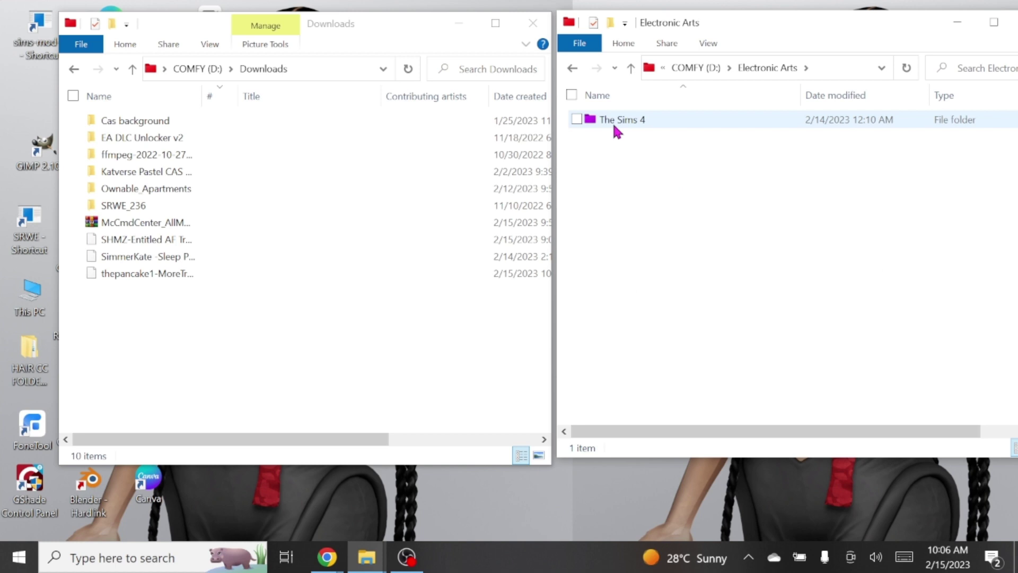
left_click(572, 67)
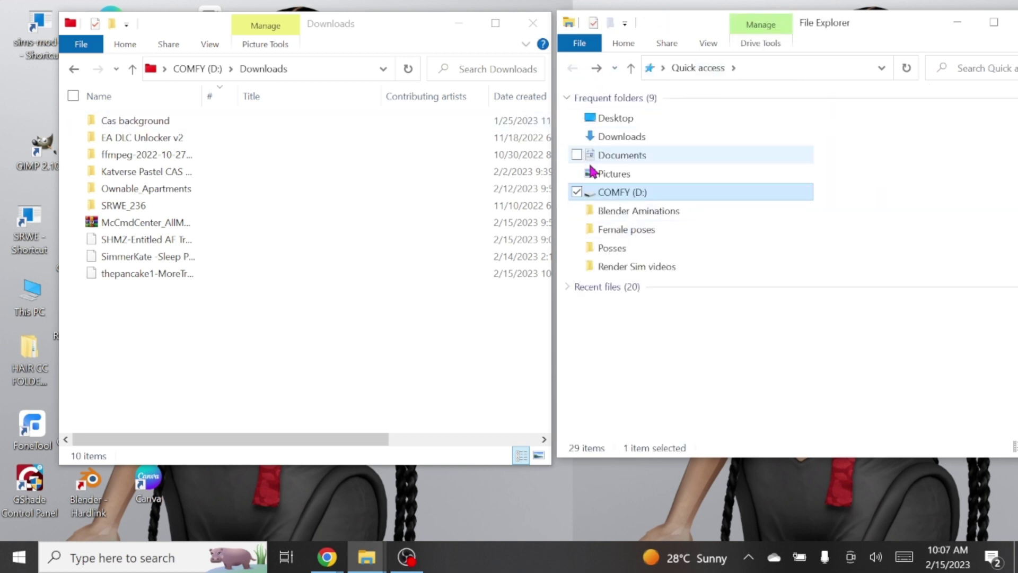
double_click(606, 156)
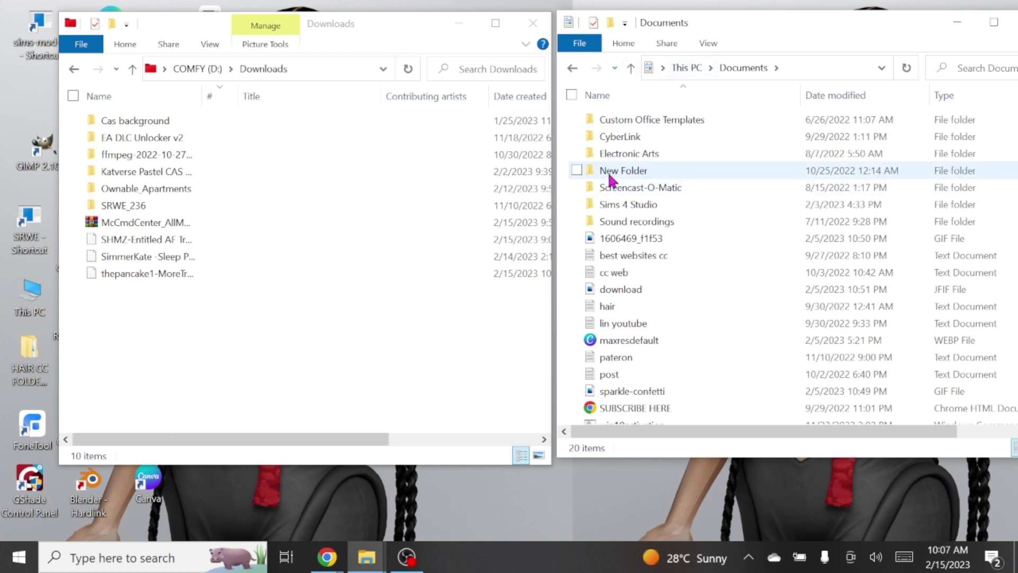
double_click(612, 151)
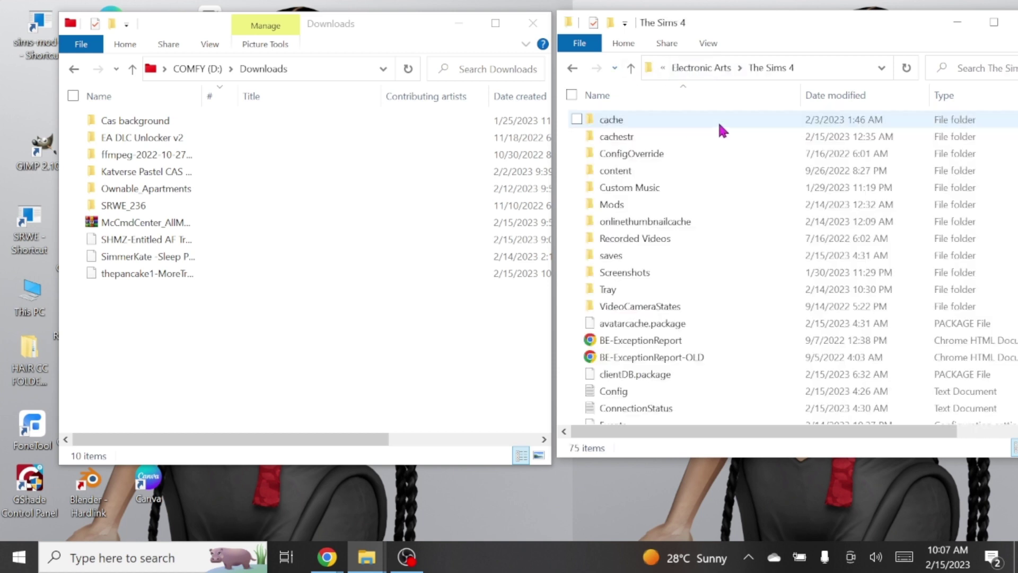
double_click(612, 204)
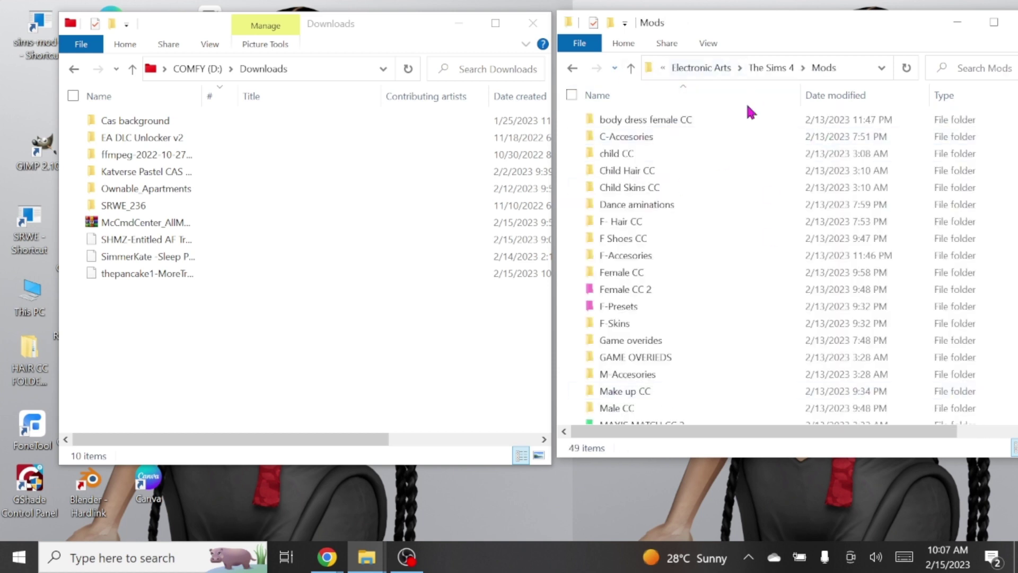
scroll(716, 279, "down", 4)
scroll(641, 165, "up", 4)
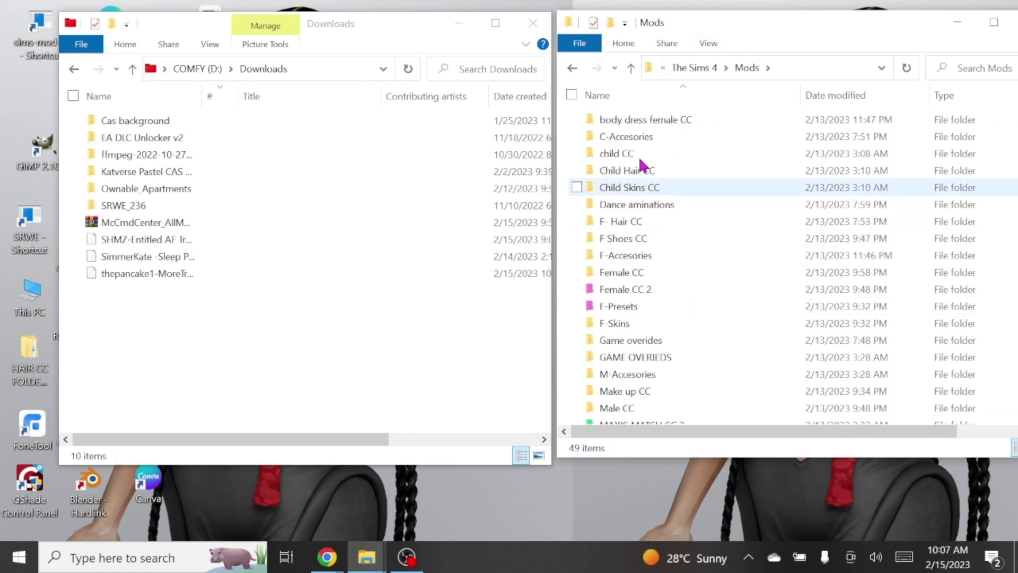
- Step back to Quick access and reopen the COMFY (D:) drive
left_click(573, 69)
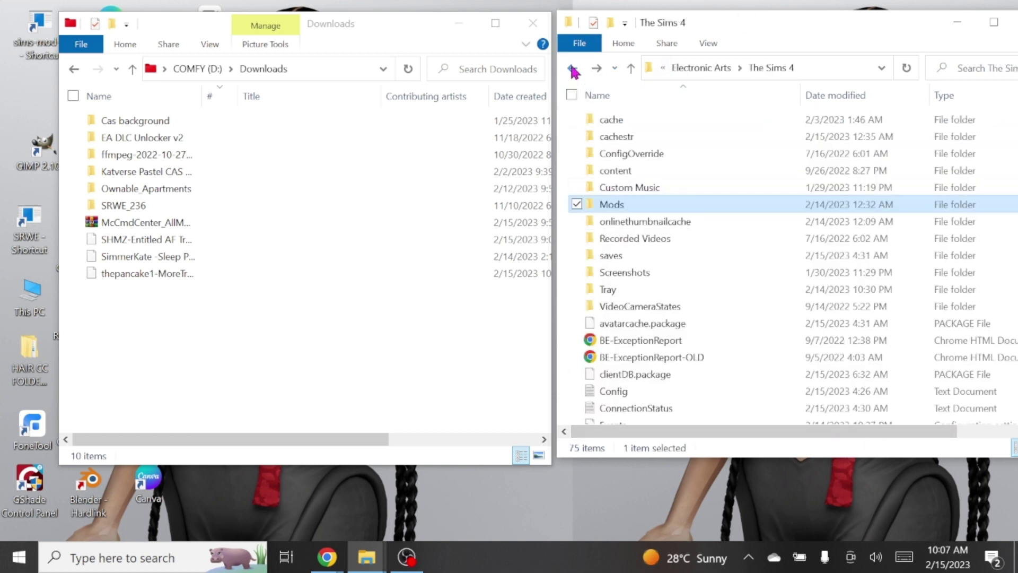
left_click(572, 68)
left_click(573, 69)
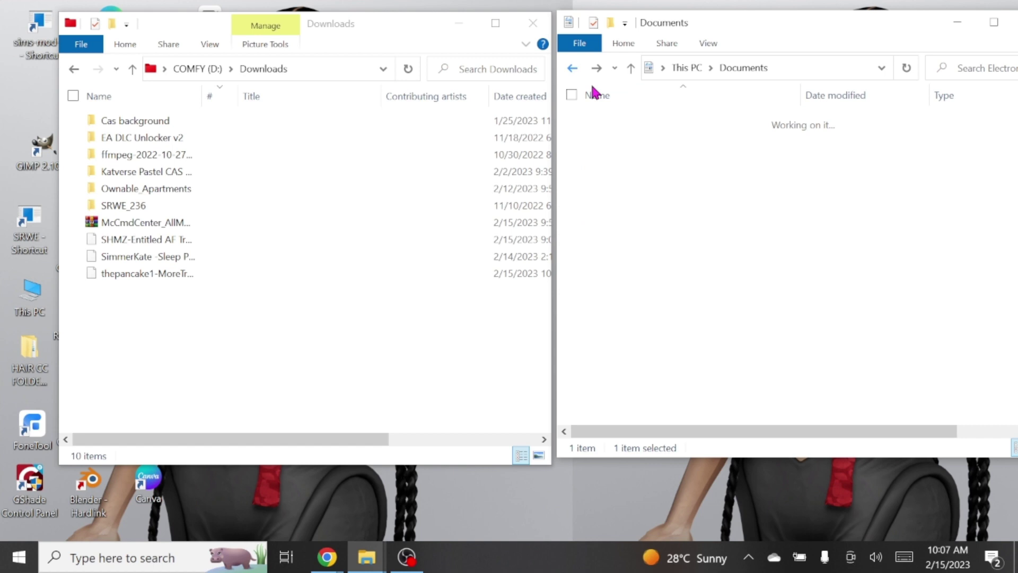
left_click(580, 72)
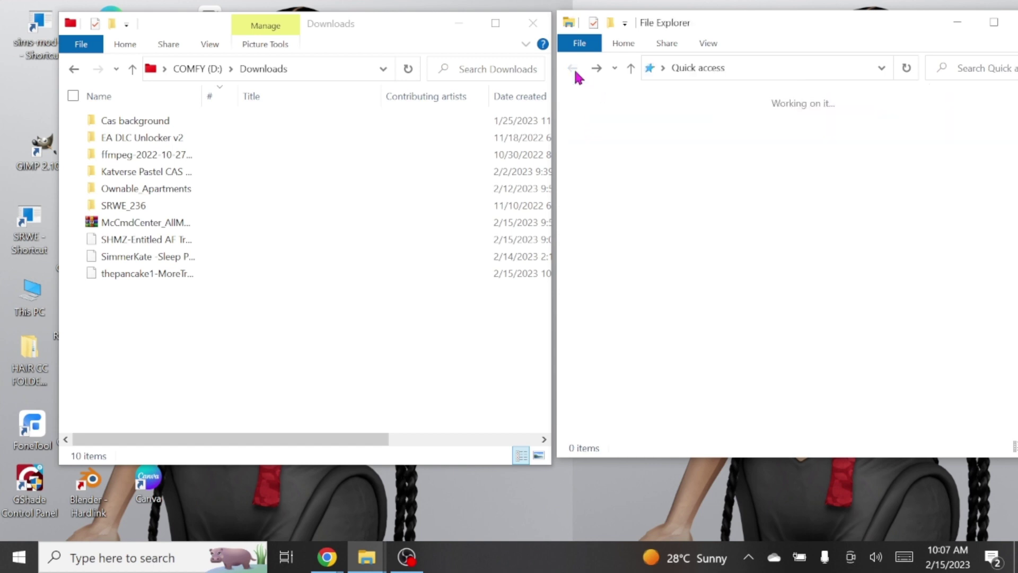
double_click(623, 200)
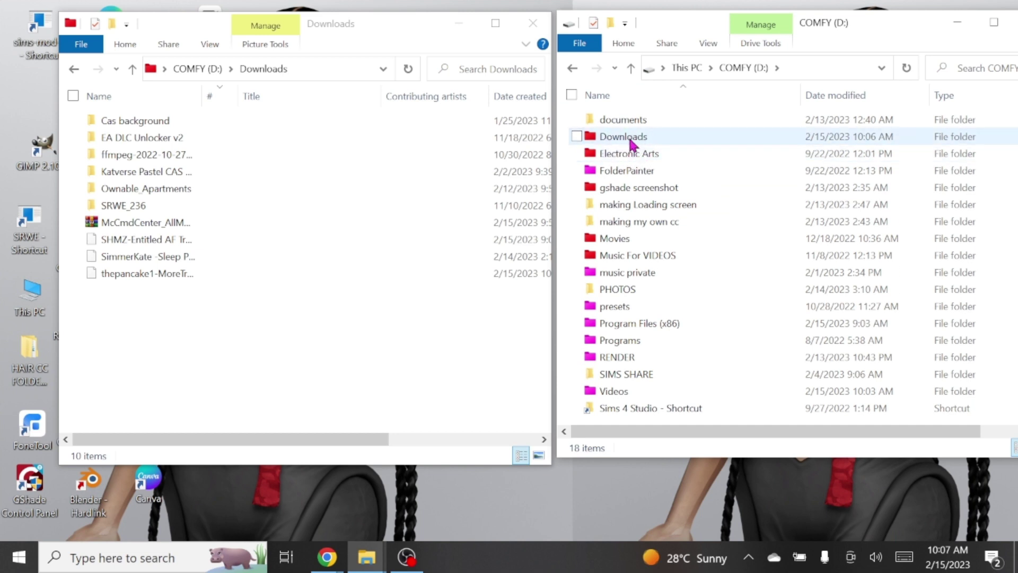
- Open Electronic Arts > The Sims 4 > Mods on the COMFY (D:) drive
double_click(628, 154)
left_click(642, 121)
double_click(642, 121)
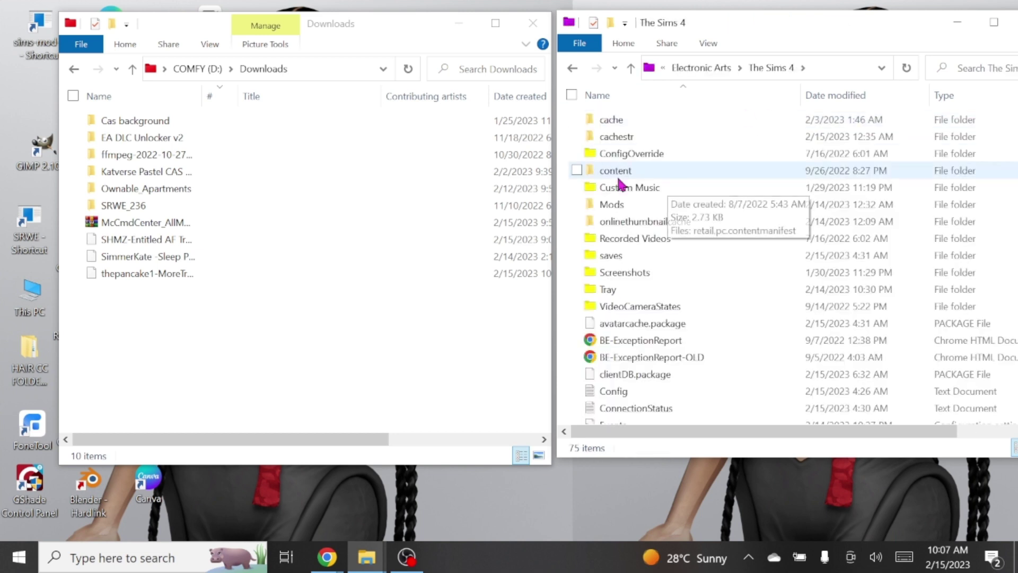
double_click(619, 204)
left_click_drag(787, 28, 659, 33)
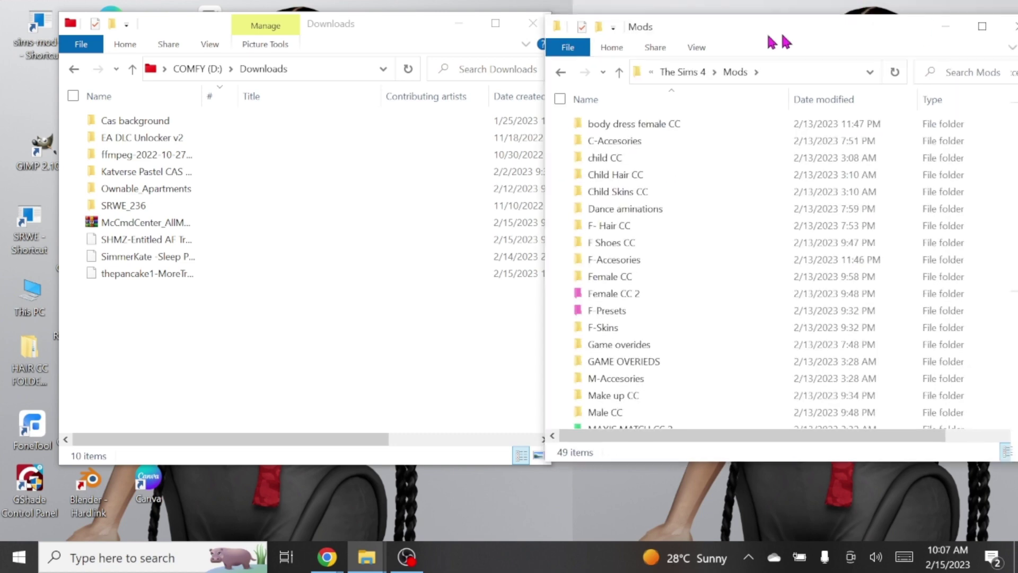
scroll(491, 267, "down", 4)
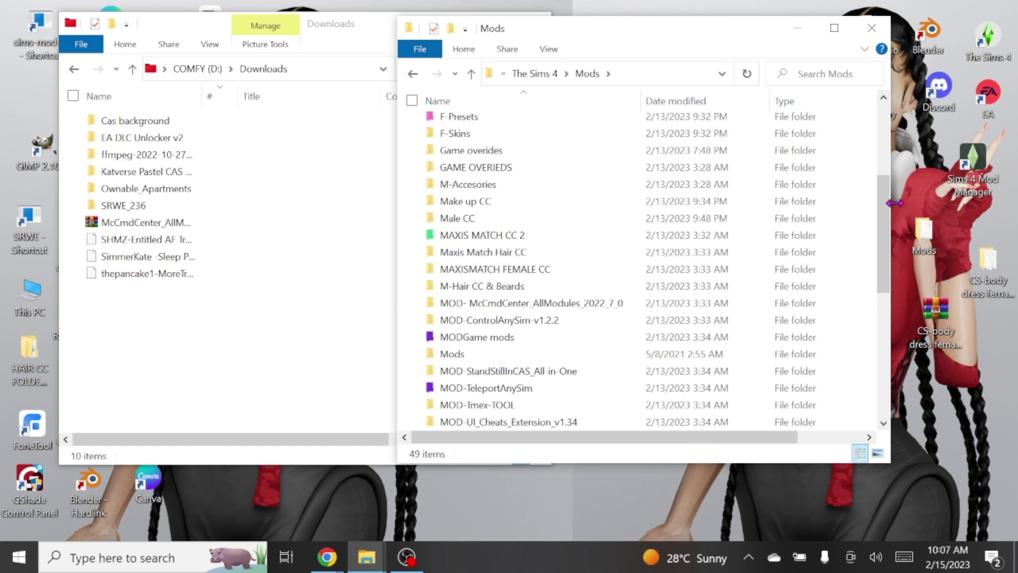
left_click_drag(883, 206, 888, 439)
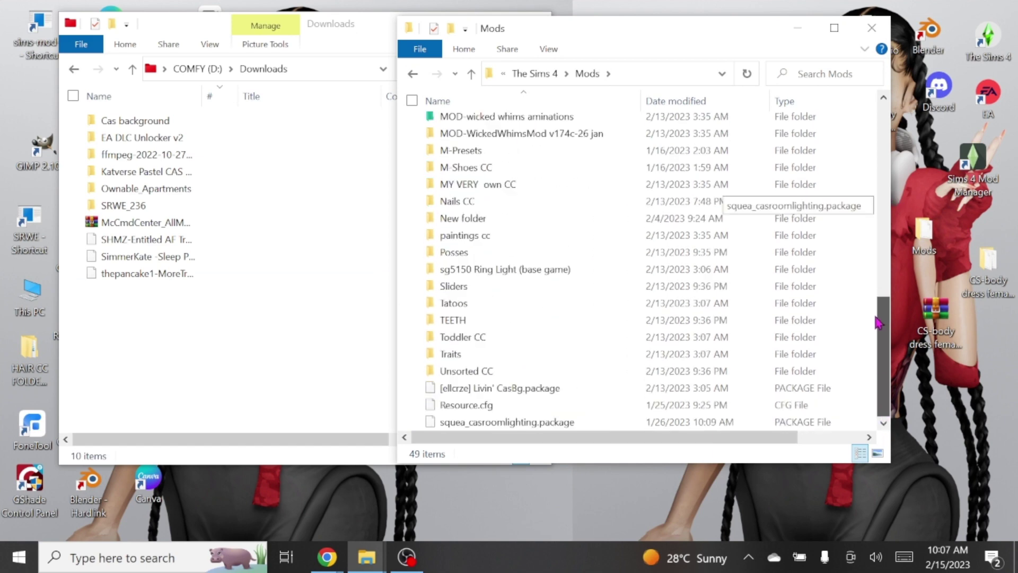
scroll(879, 322, "up", 1)
- Return to The Sims 4 folder and delete localthumbcache.package
left_click(413, 73)
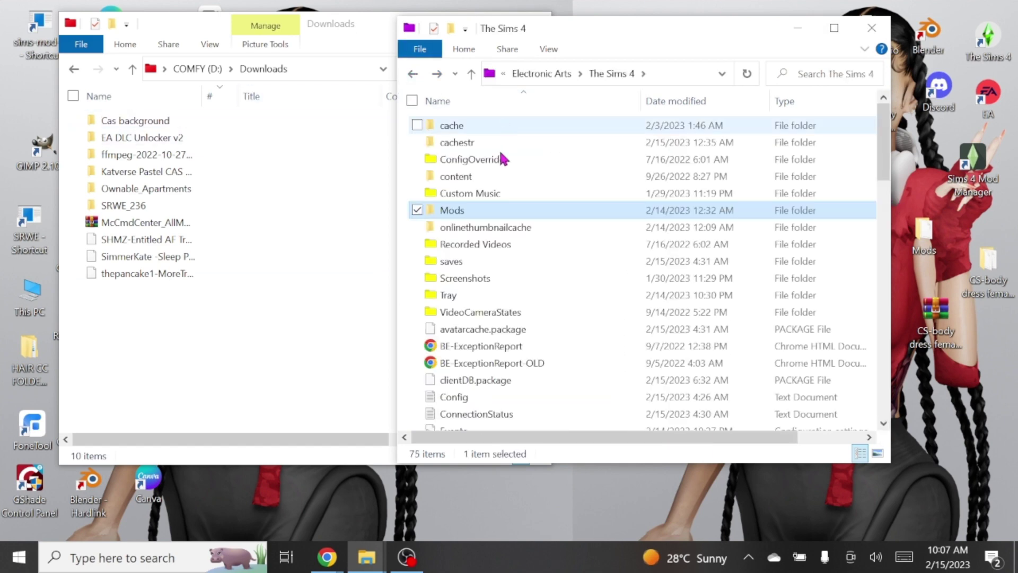
scroll(478, 143, "down", 1)
left_click(417, 155)
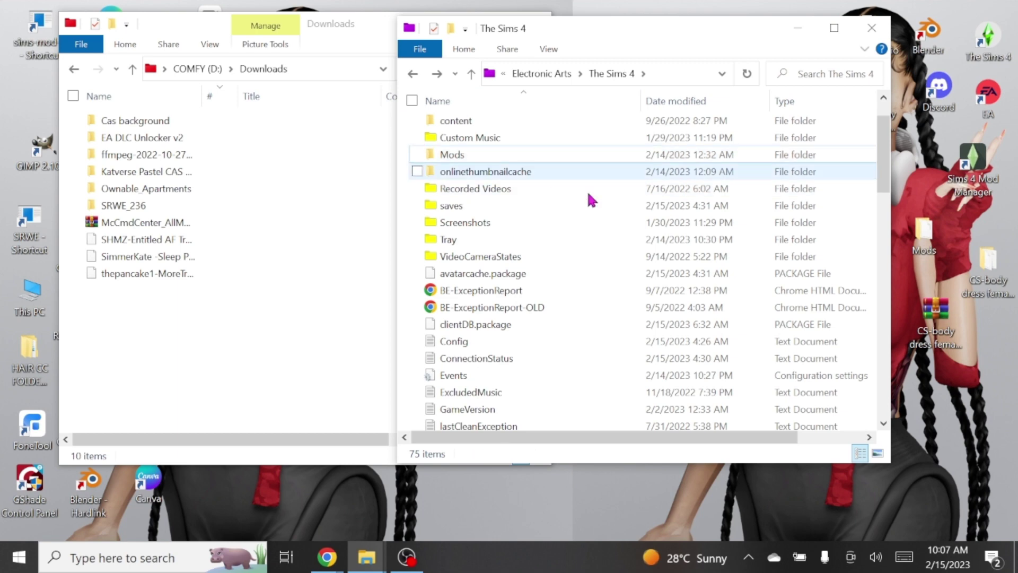
scroll(591, 200, "down", 5)
scroll(576, 220, "down", 5)
scroll(512, 265, "down", 4)
scroll(504, 244, "down", 4)
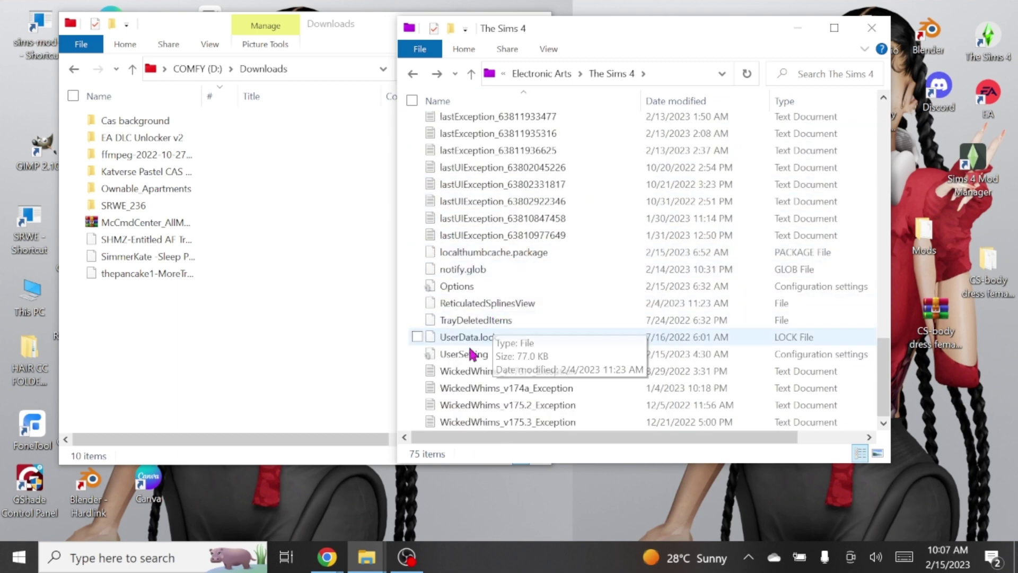
left_click(470, 255)
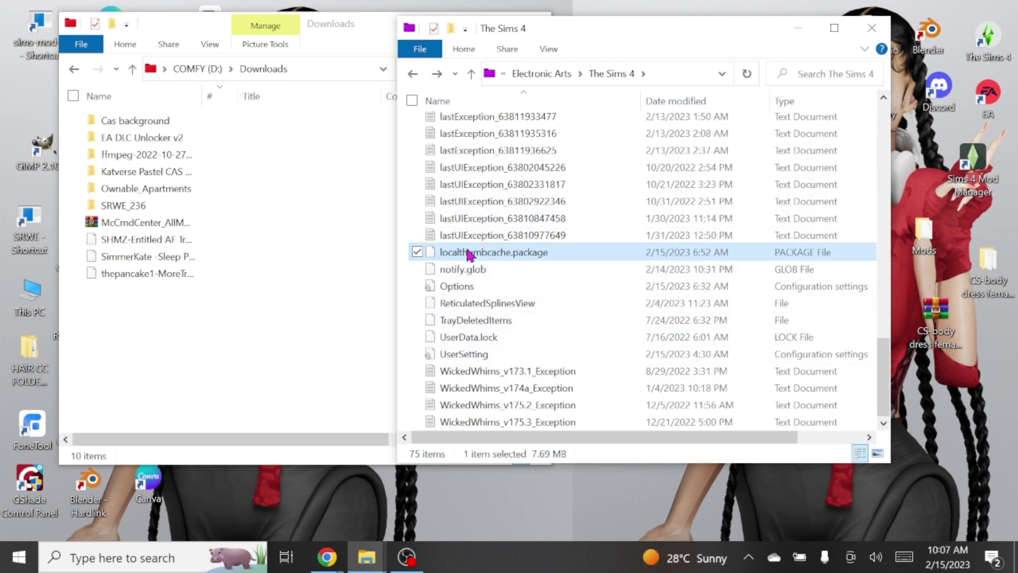
right_click(468, 253)
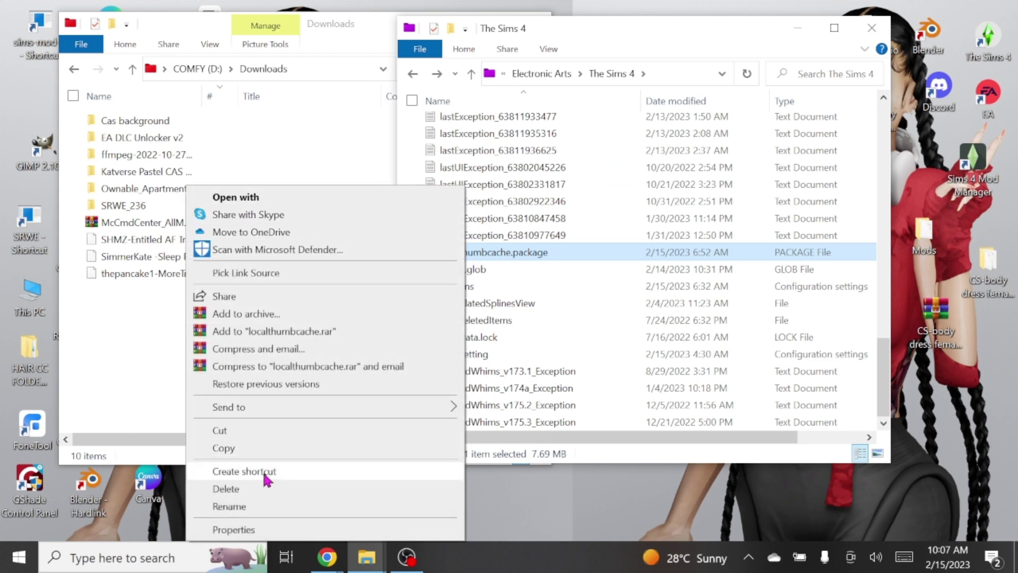
left_click(226, 489)
scroll(886, 338, "up", 3)
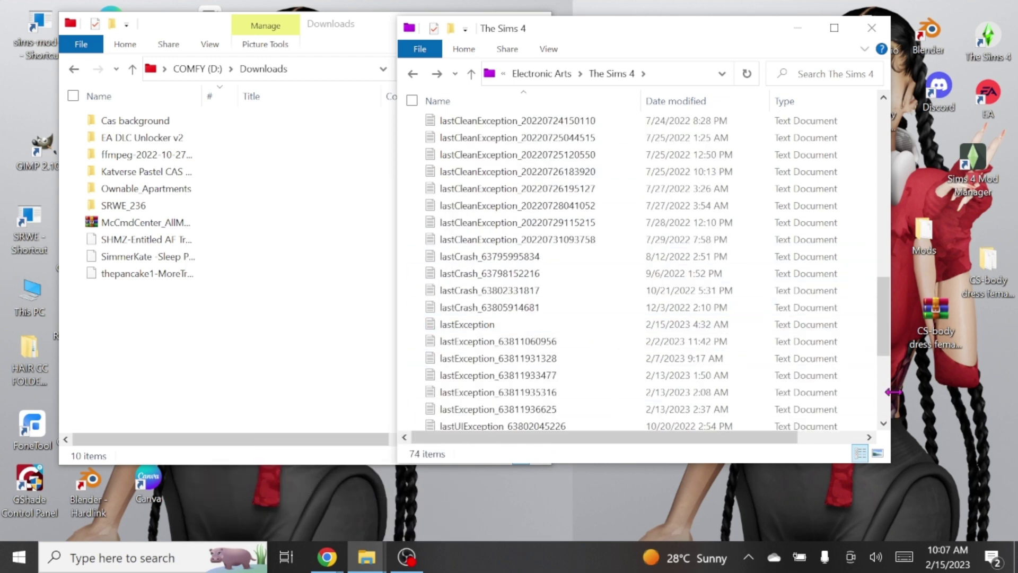
left_click_drag(885, 338, 836, 106)
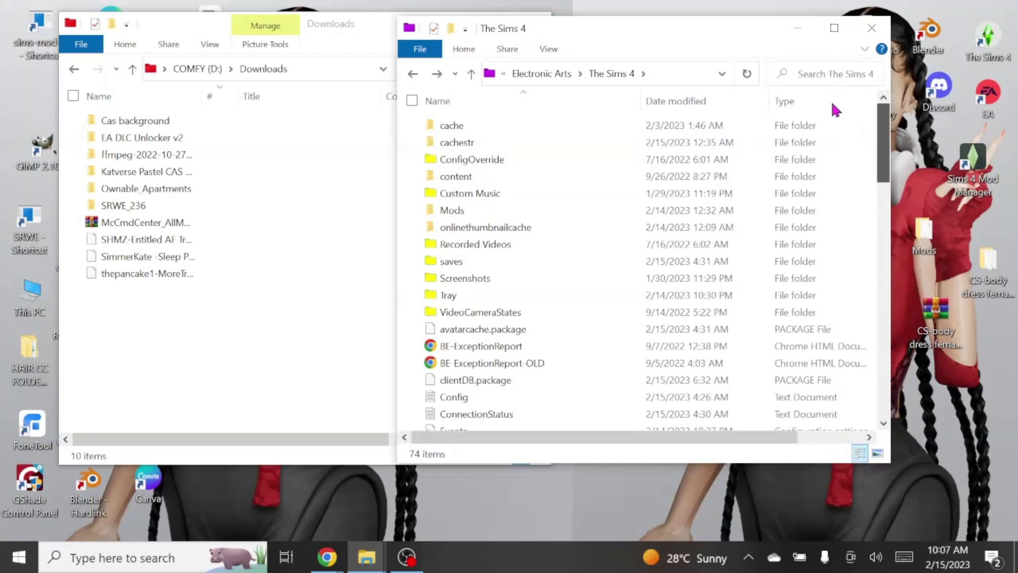
- Arrange the Downloads and The Sims 4 windows side by side, then open Mods
left_click_drag(658, 44, 793, 32)
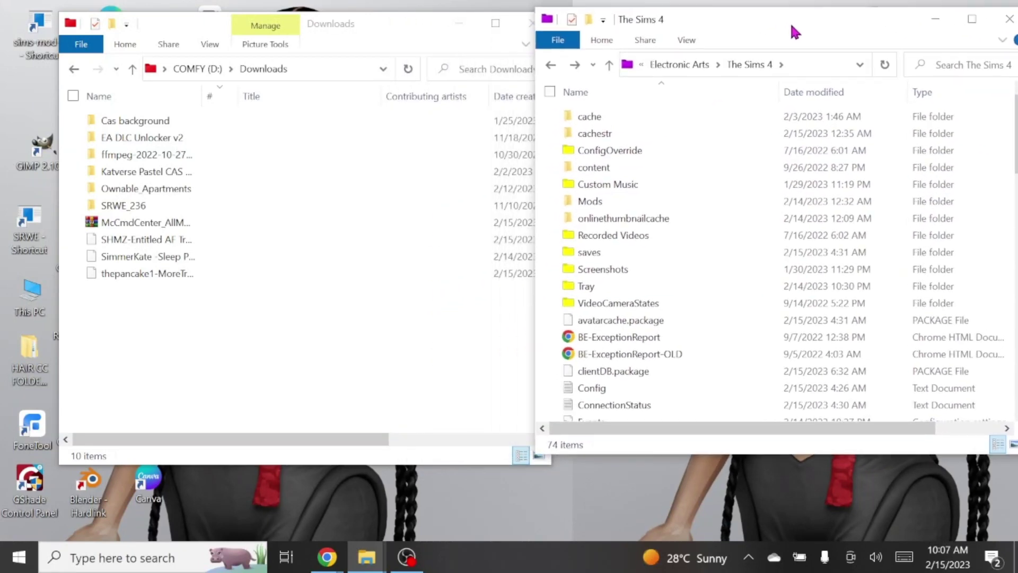
left_click_drag(334, 37, 305, 26)
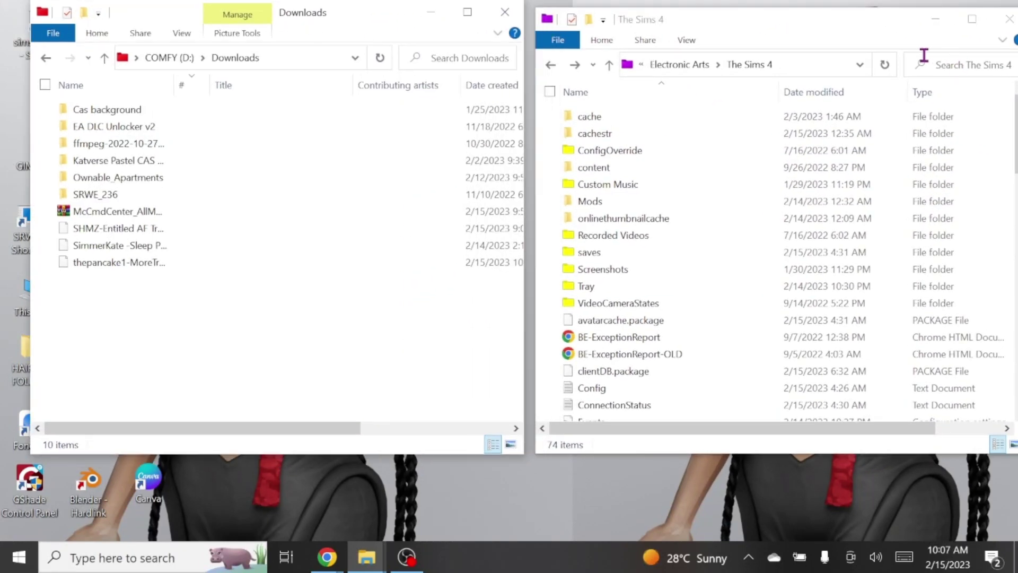
left_click(826, 41)
left_click_drag(804, 32, 795, 25)
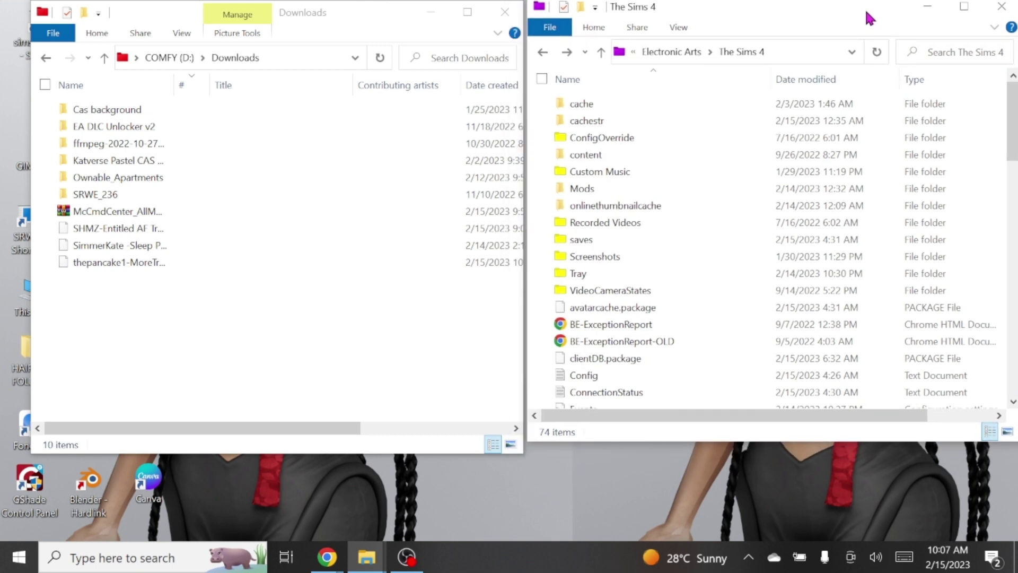
double_click(613, 192)
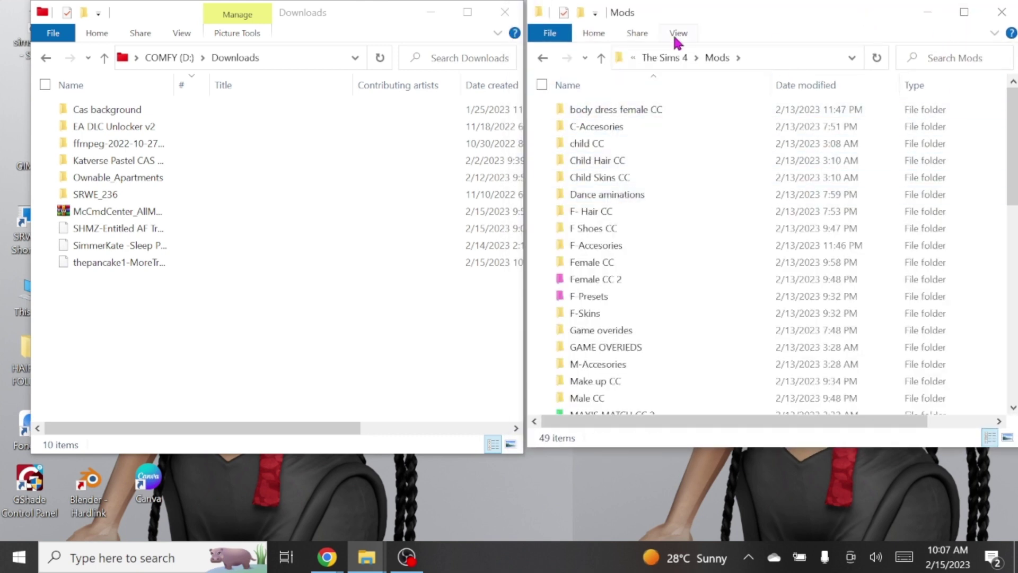
- Create a new folder in the maximized Mods window, then restore the window
left_click(962, 13)
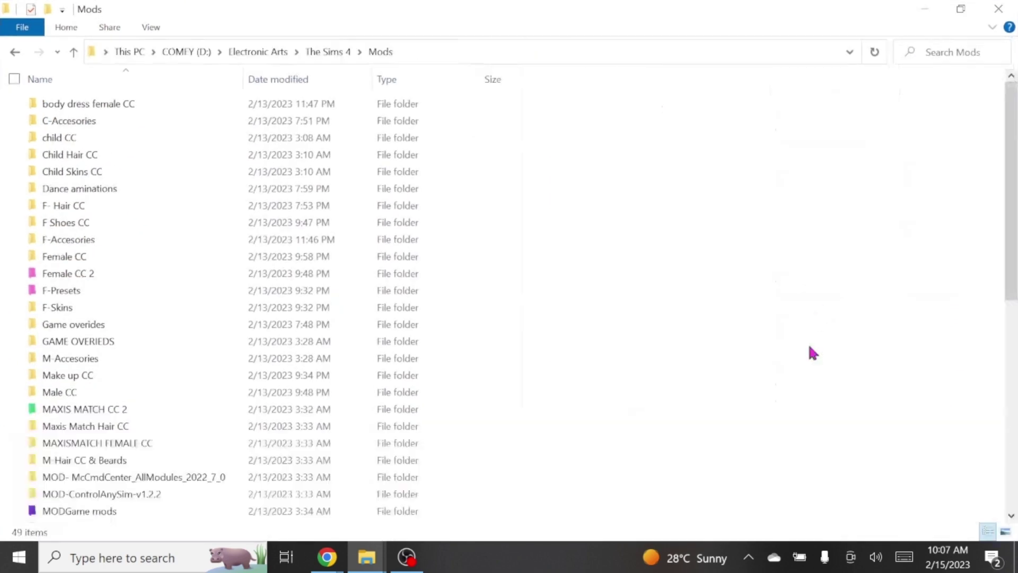
right_click(684, 368)
mouse_move(589, 328)
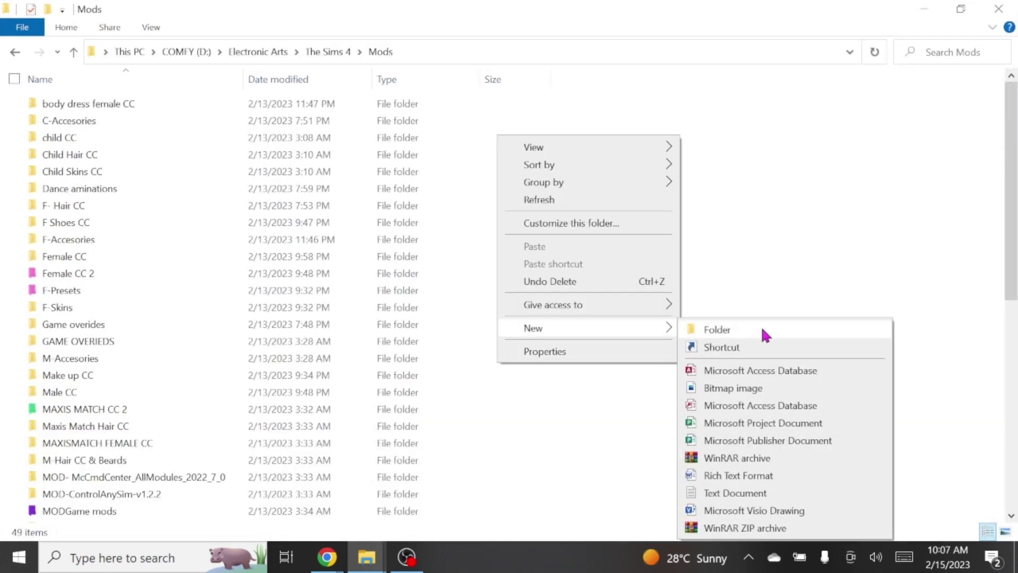
left_click(762, 330)
left_click(961, 9)
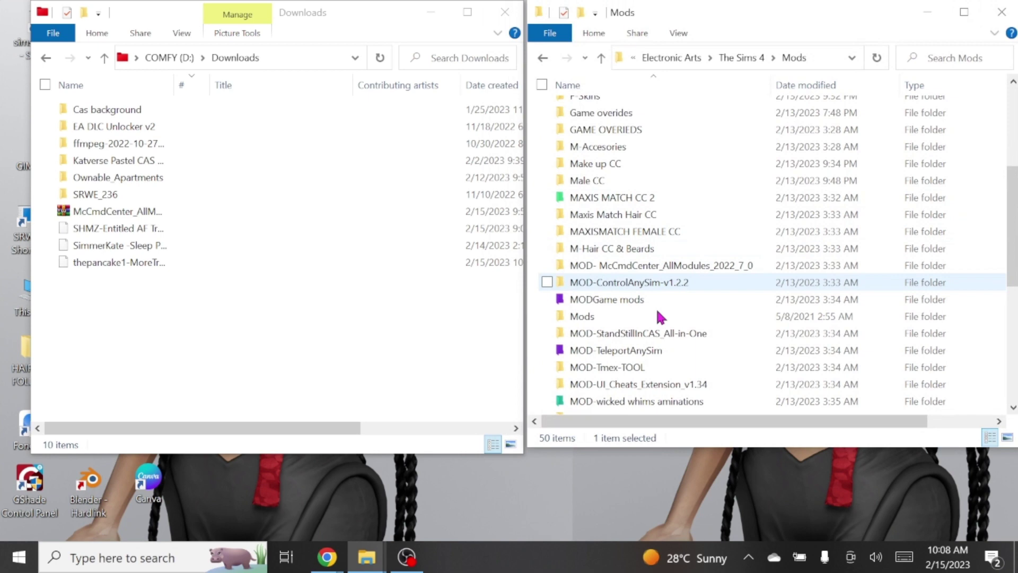
- Delete the old empty 'New folder' from Mods
left_click(609, 323)
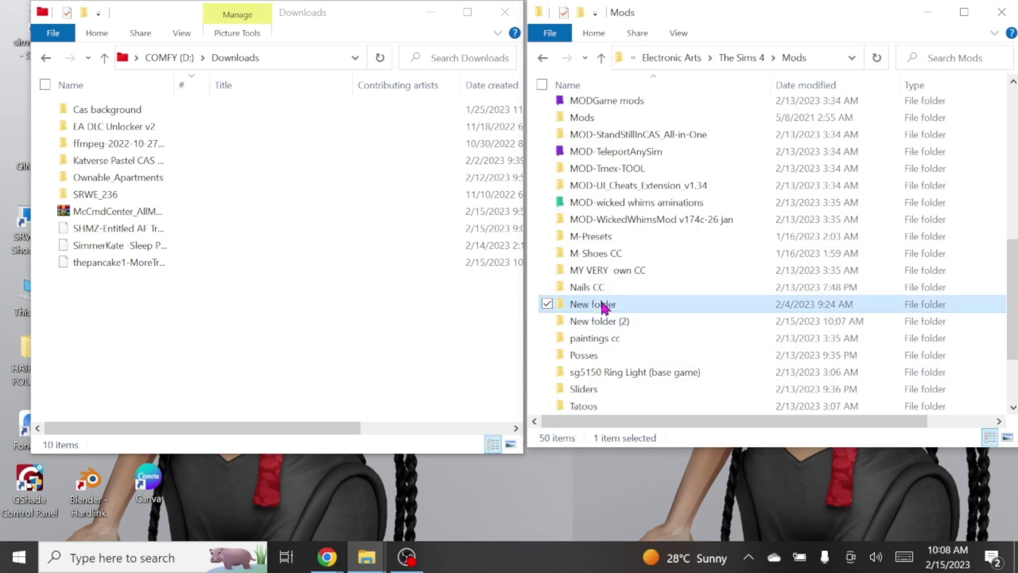
left_click_drag(609, 323, 593, 308)
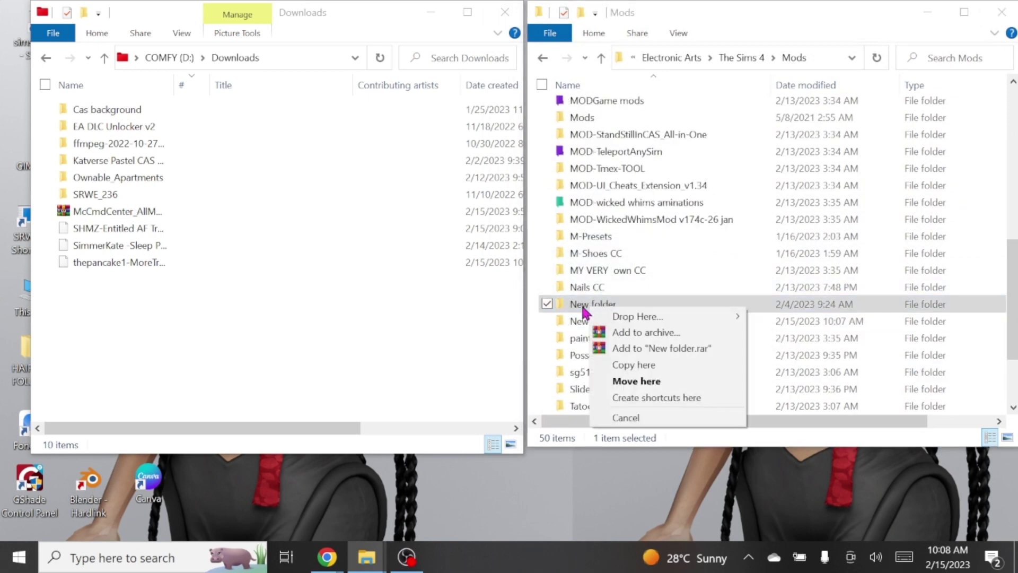
left_click(587, 306)
right_click(588, 306)
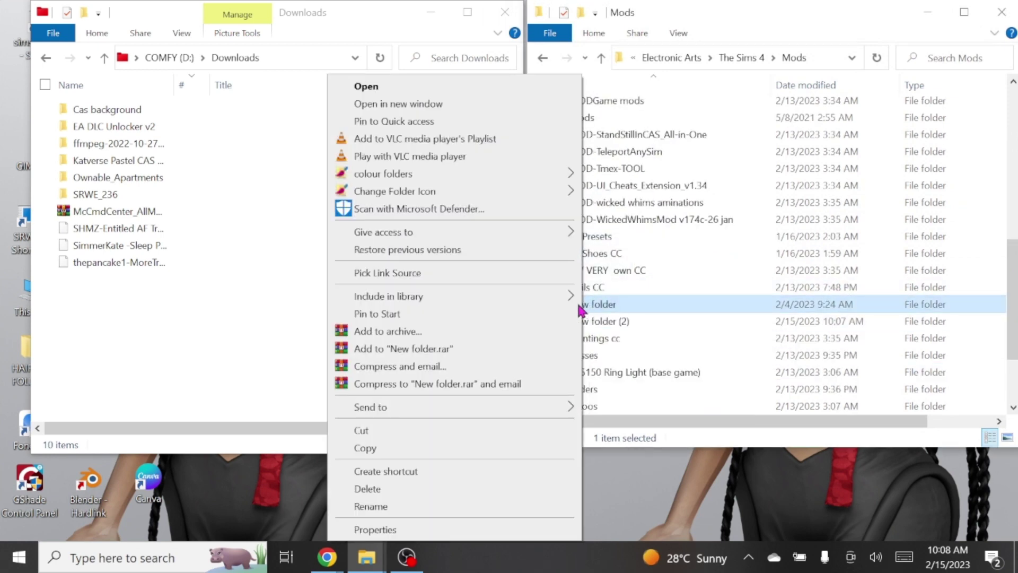
left_click(367, 488)
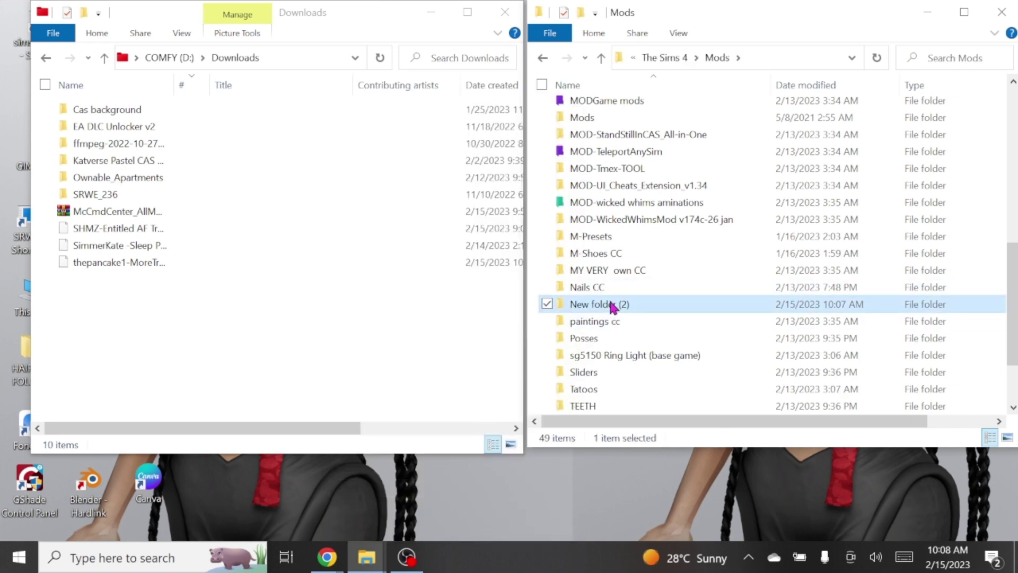
- Rename 'New folder (2)' to 'MOD- More tre'
right_click(613, 307)
left_click(410, 505)
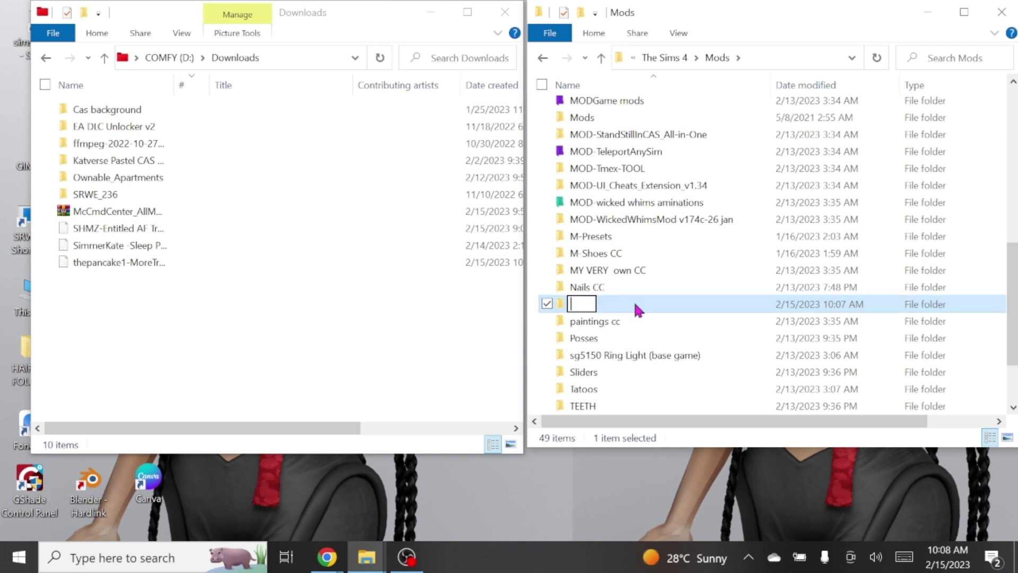
type("MOD-")
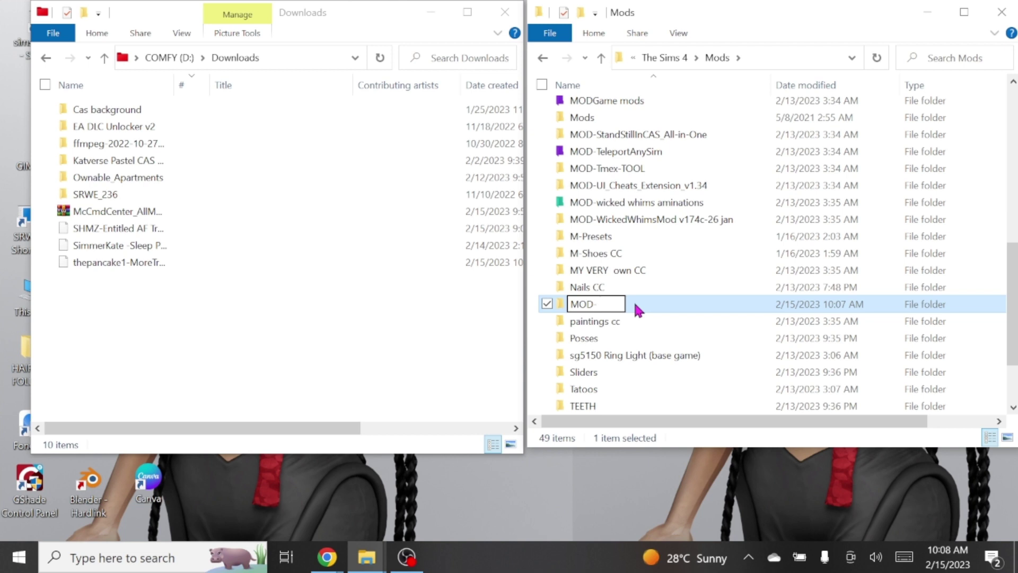
type(" Mor")
type("e tre")
scroll(647, 315, "up", 8)
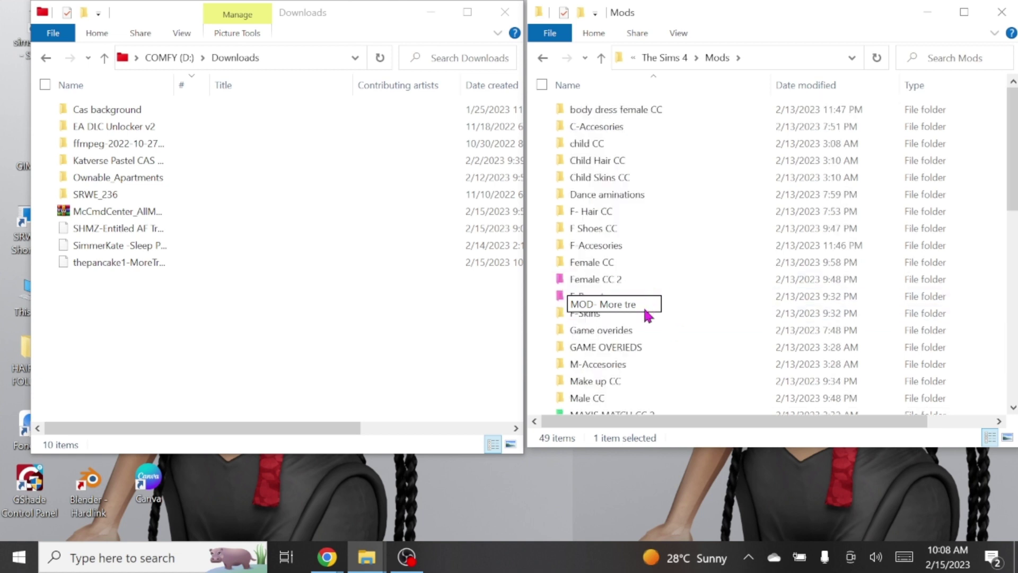
scroll(643, 314, "down", 2)
left_click(643, 309)
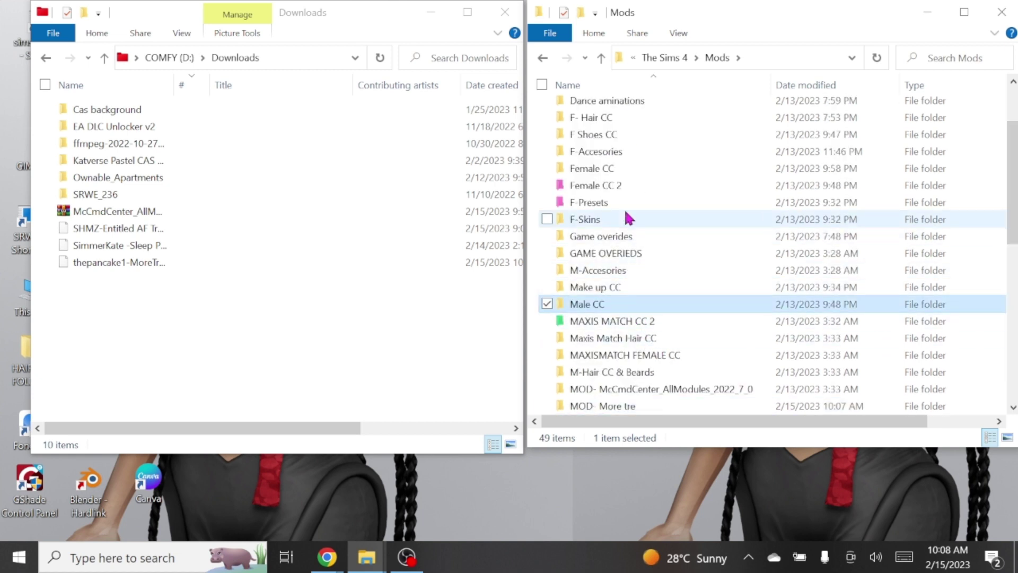
scroll(619, 380, "down", 2)
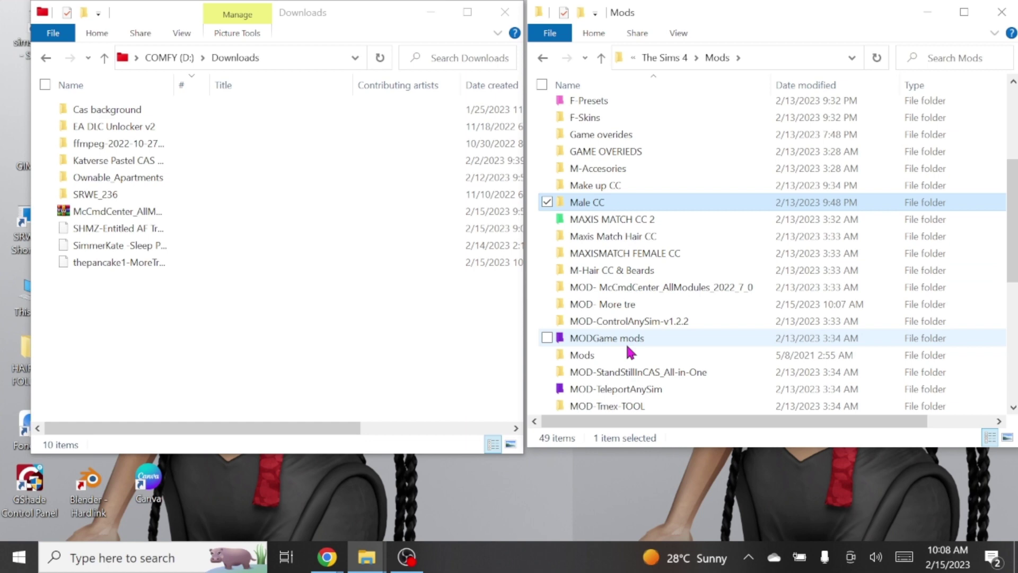
scroll(632, 388, "up", 4)
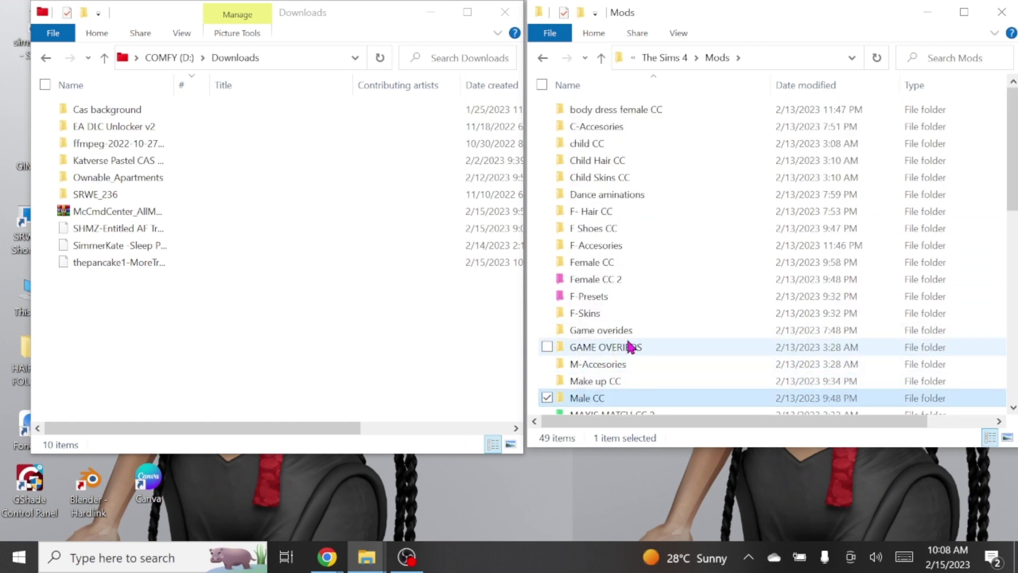
scroll(631, 345, "down", 2)
scroll(661, 342, "down", 1)
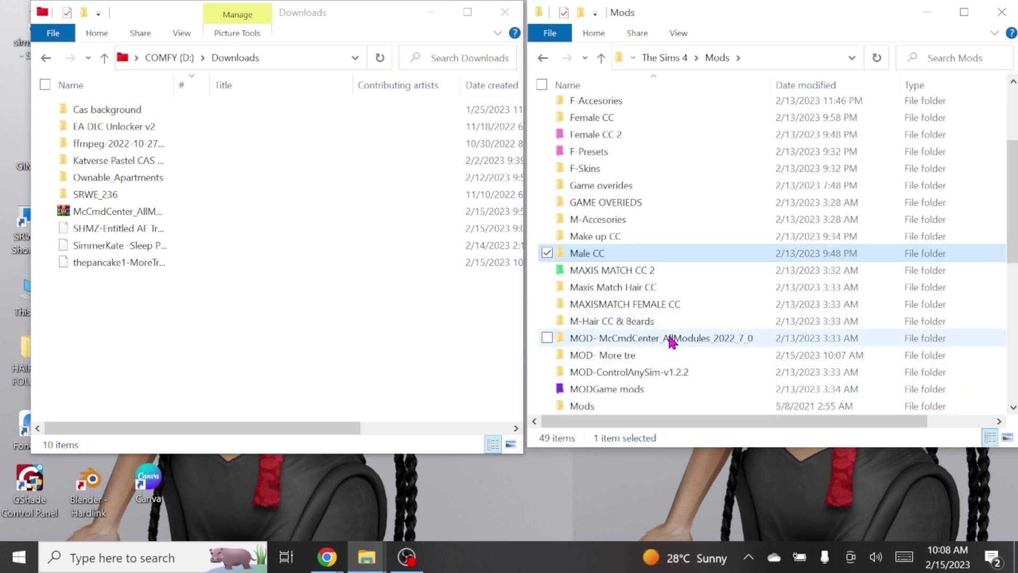
- Rename the 'MOD- More tre' folder to 'MOD- More traits CAS'
left_click(660, 359)
right_click(659, 356)
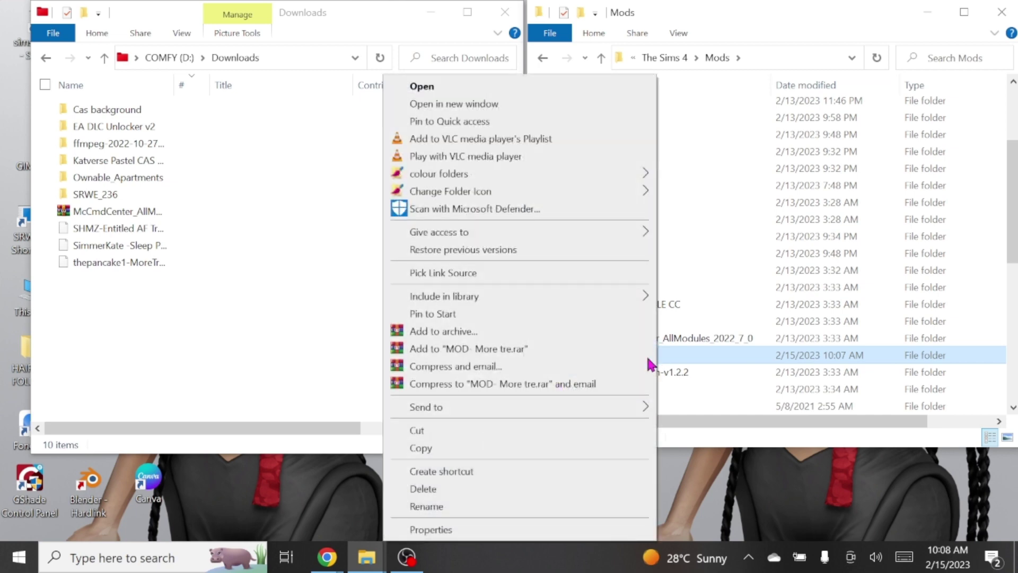
left_click(507, 506)
type("MOD- More traits CAS")
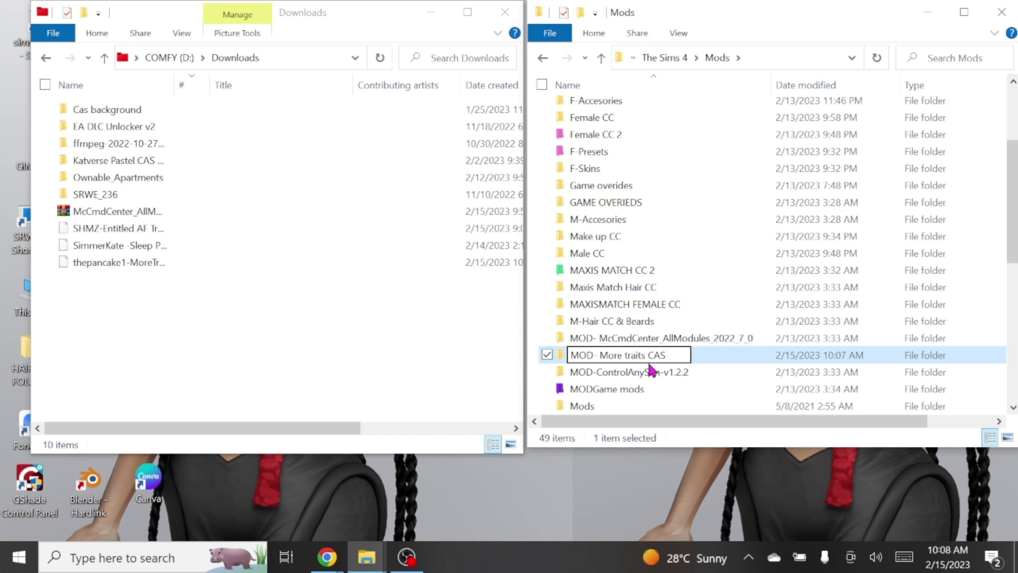
key("Return")
- Drag the More Traits in CAS package from Downloads into the new folder, then return to Mods
double_click(606, 357)
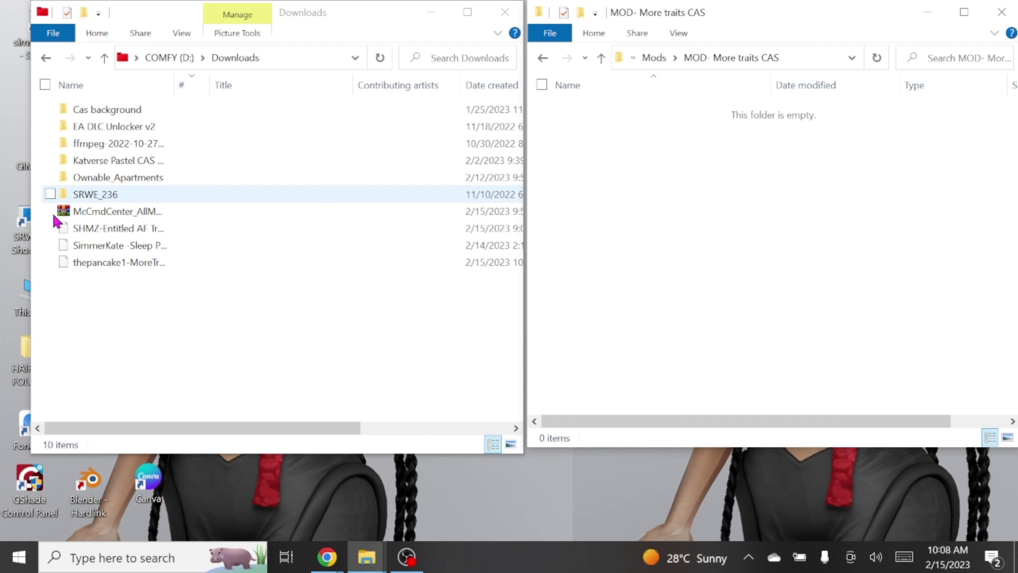
left_click_drag(76, 263, 637, 255)
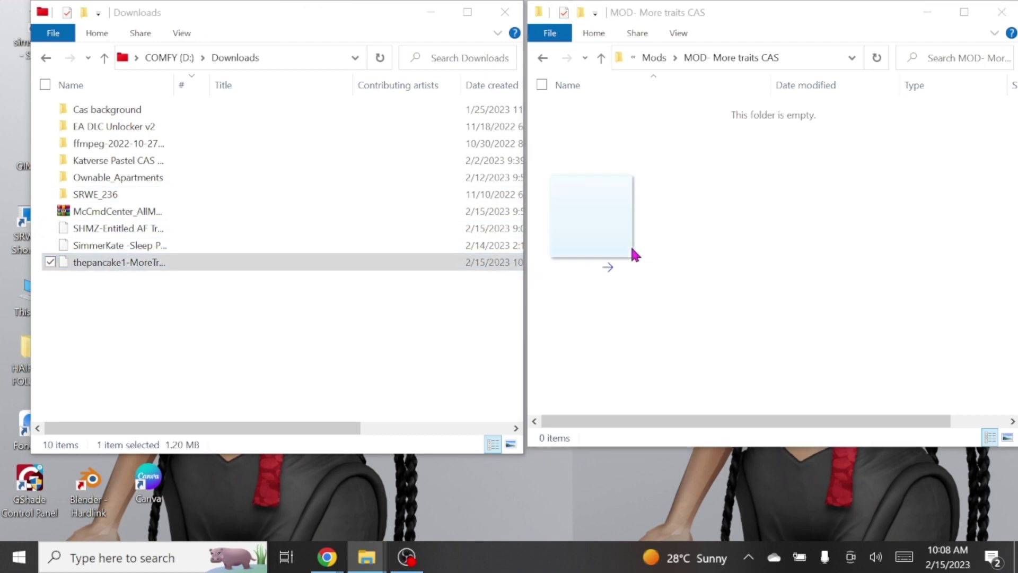
left_click(541, 58)
scroll(613, 391, "down", 1)
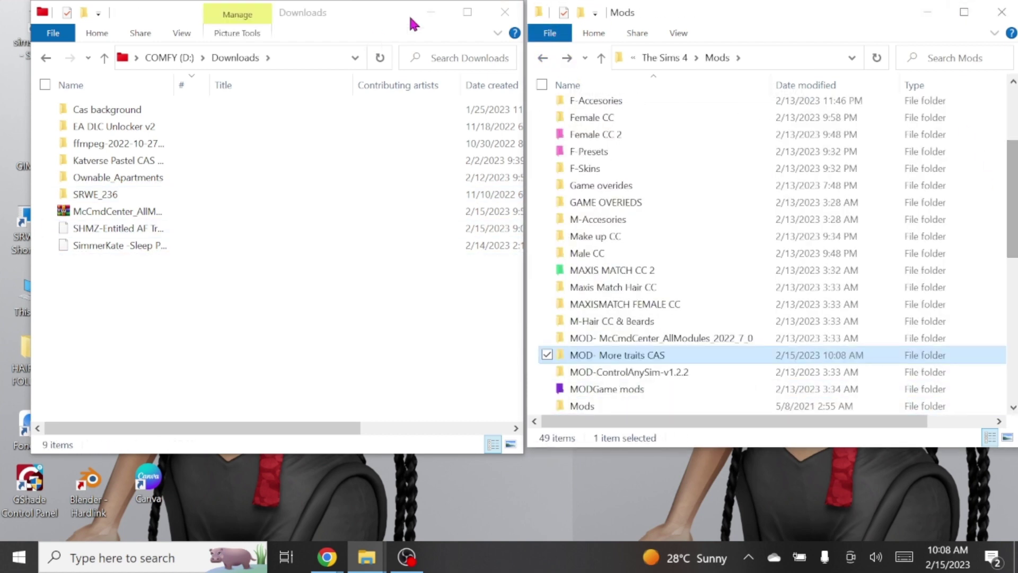
scroll(757, 325, "down", 4)
scroll(757, 326, "up", 4)
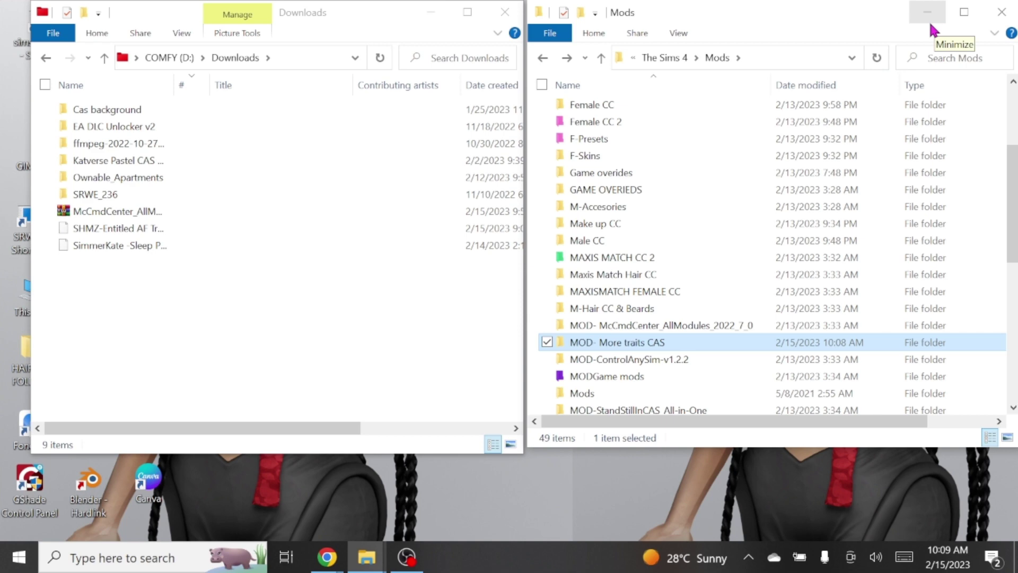
- Minimize both Explorer windows, then scroll through and close The Sims 4's startup Mods list
left_click(928, 20)
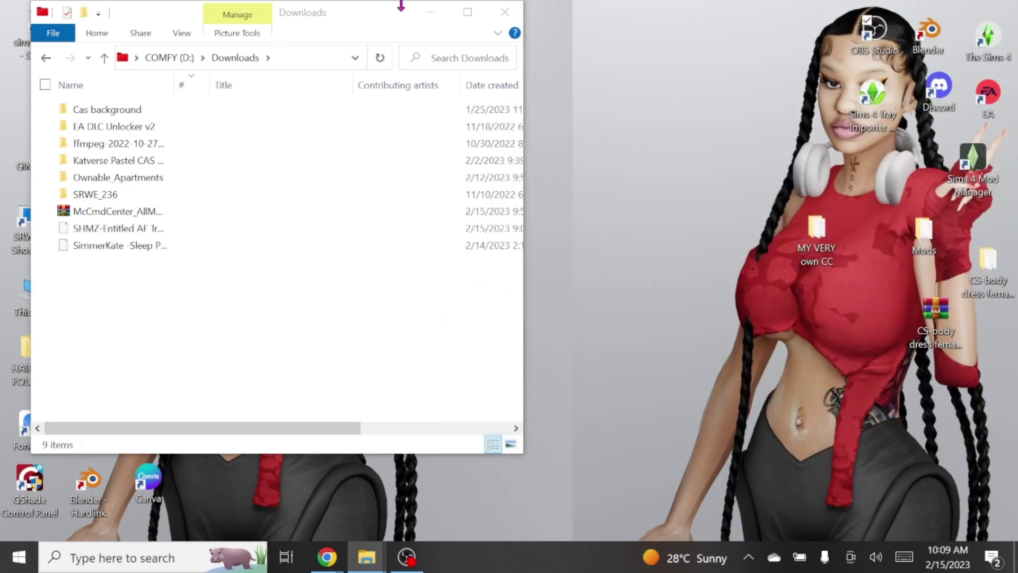
left_click(430, 11)
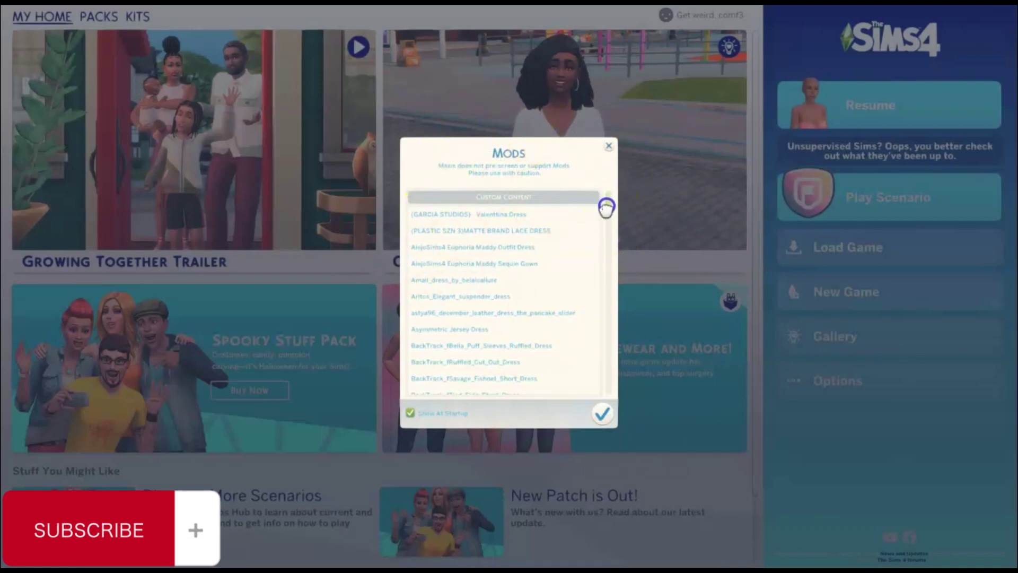
left_click_drag(605, 253, 621, 407)
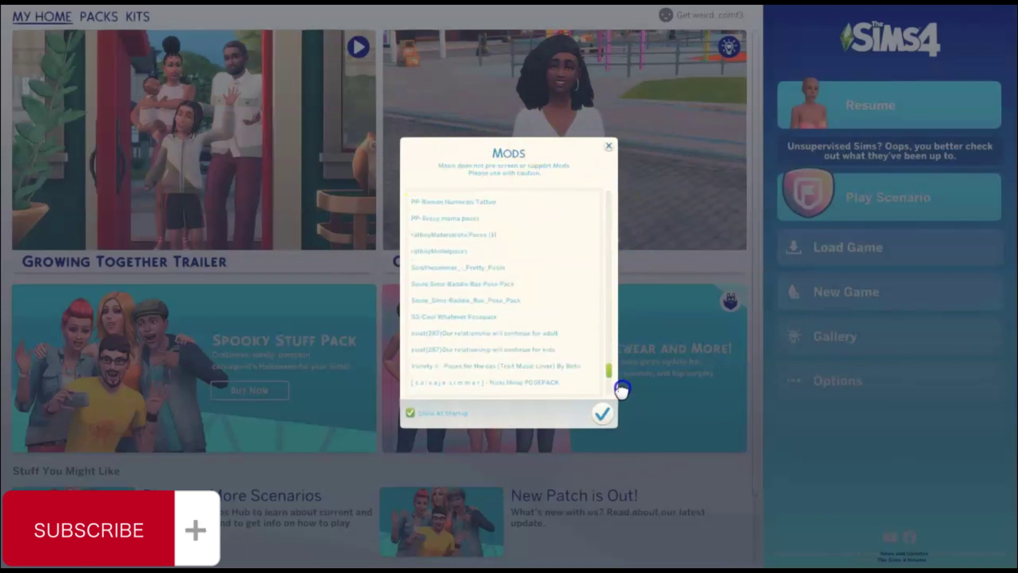
left_click_drag(614, 277, 610, 199)
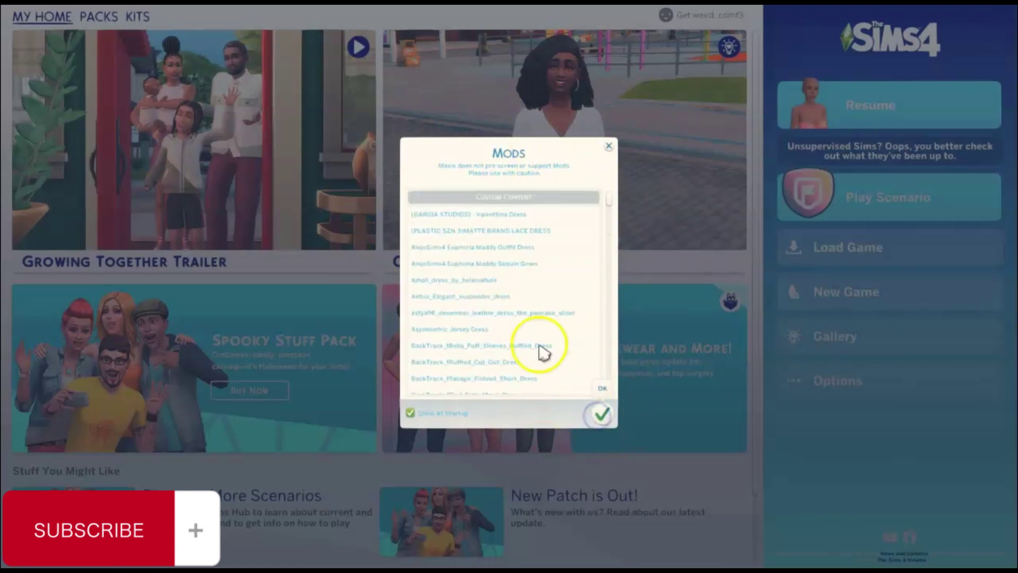
left_click(609, 146)
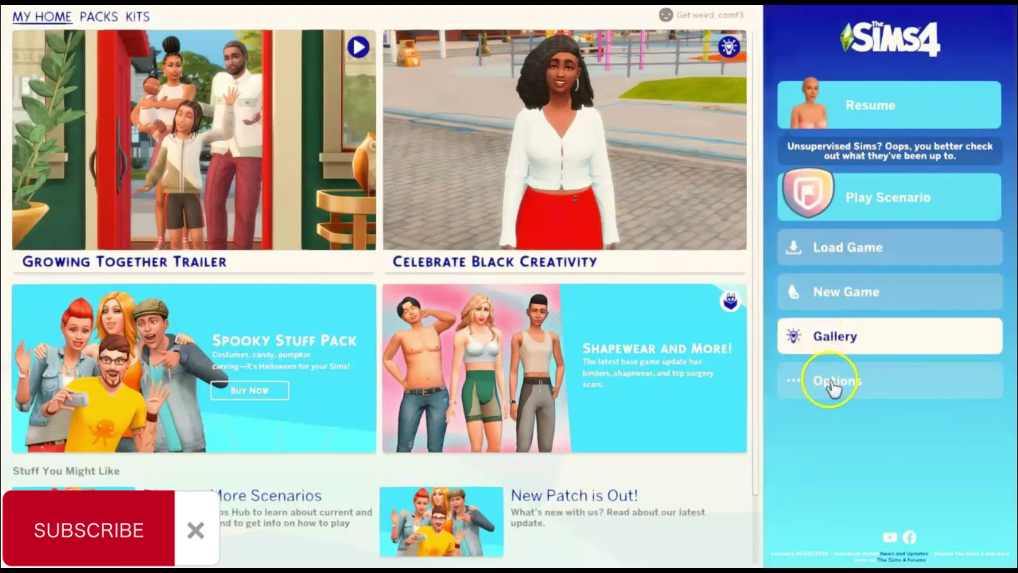
- Apply Game Options > Other with custom content and script mods enabled, then close both menus
left_click(827, 385)
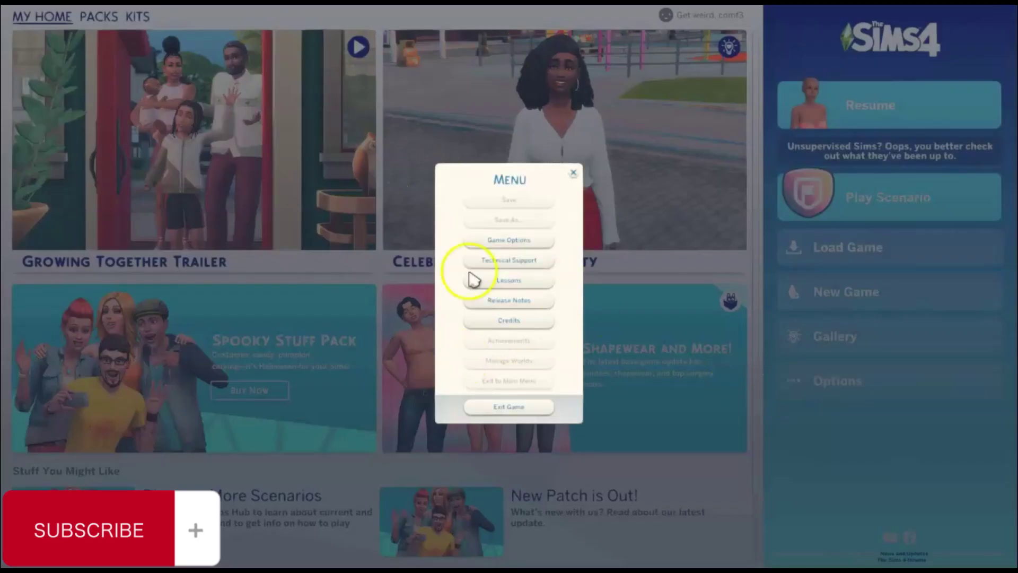
left_click(487, 237)
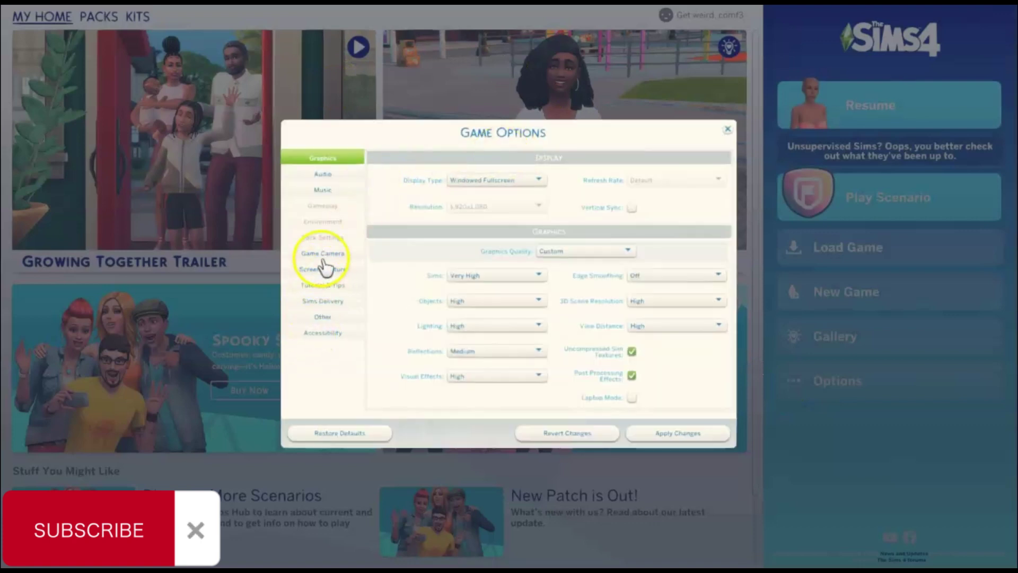
left_click(324, 318)
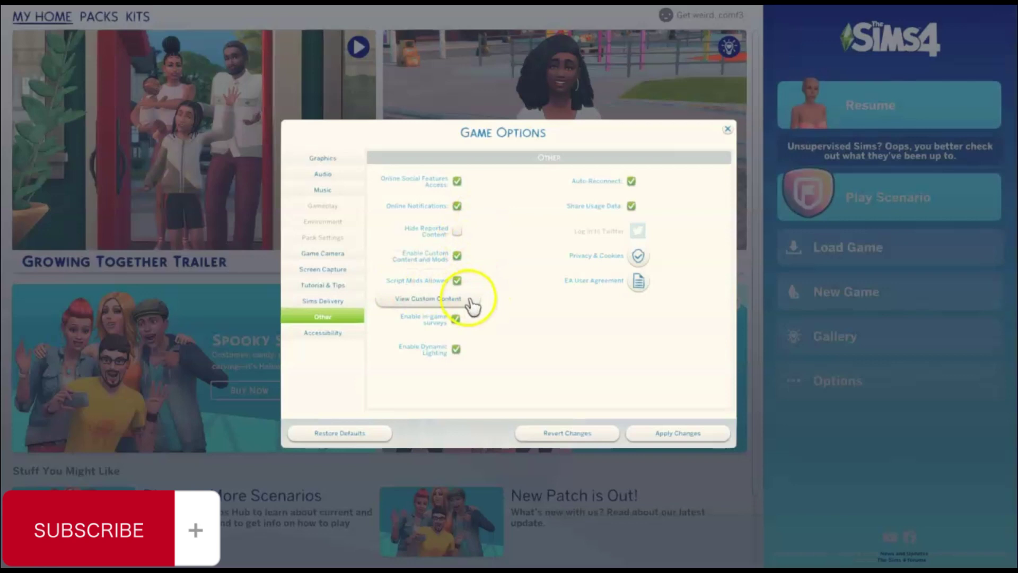
left_click(660, 433)
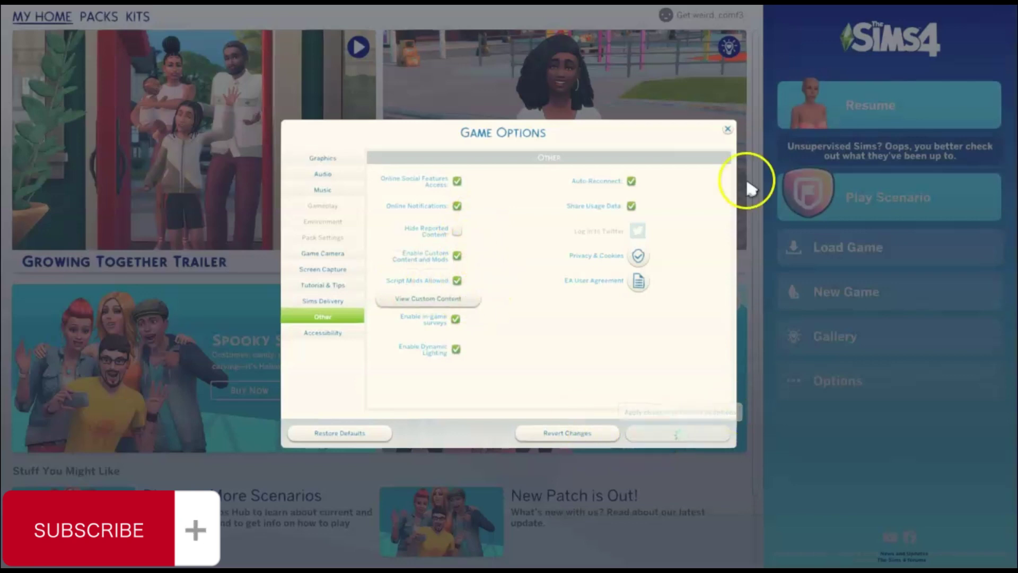
left_click(727, 130)
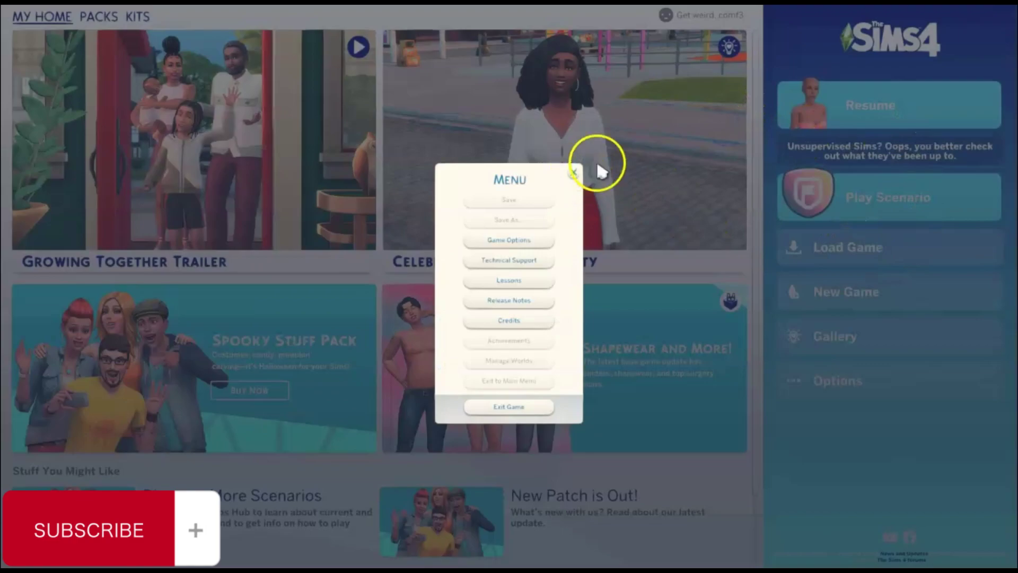
left_click(574, 175)
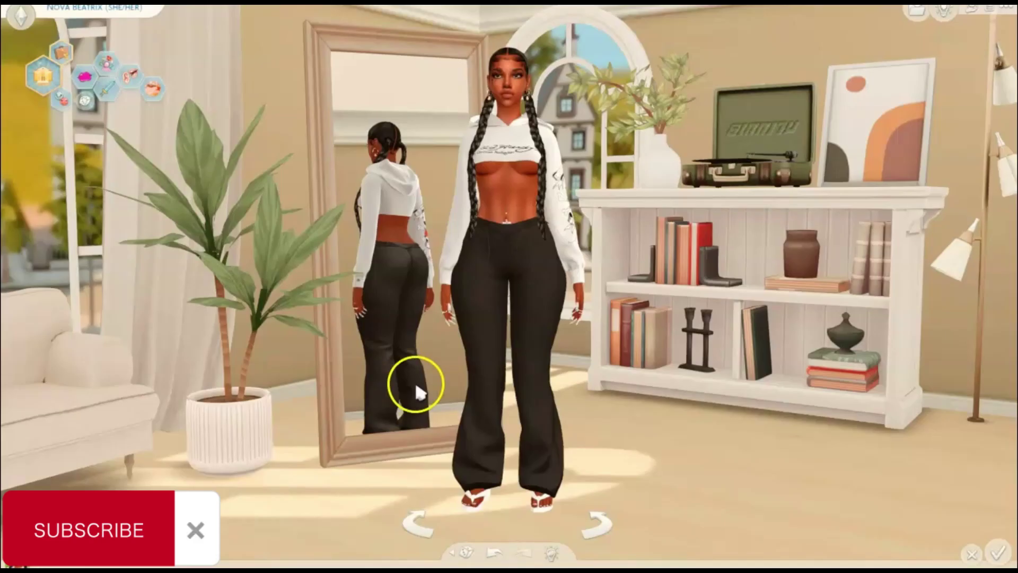
scroll(466, 420, "up", 3)
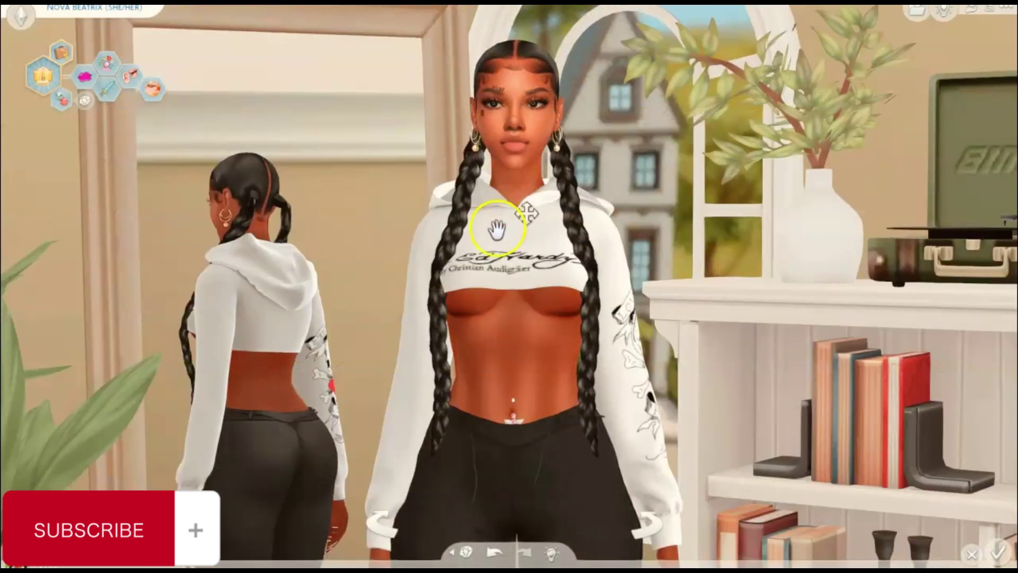
scroll(496, 230, "down", 2)
scroll(427, 238, "down", 2)
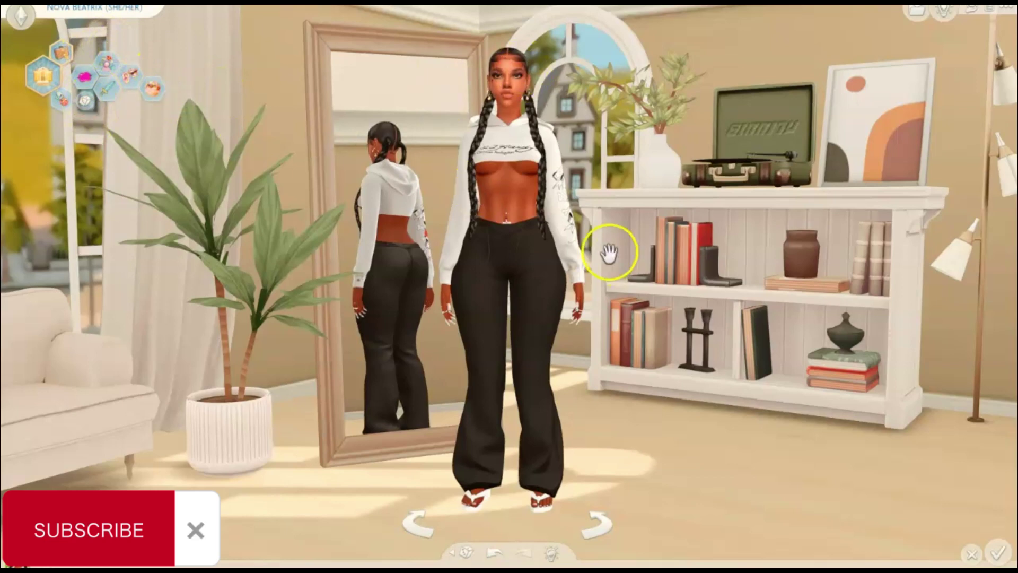
left_click(513, 88)
left_click(500, 205)
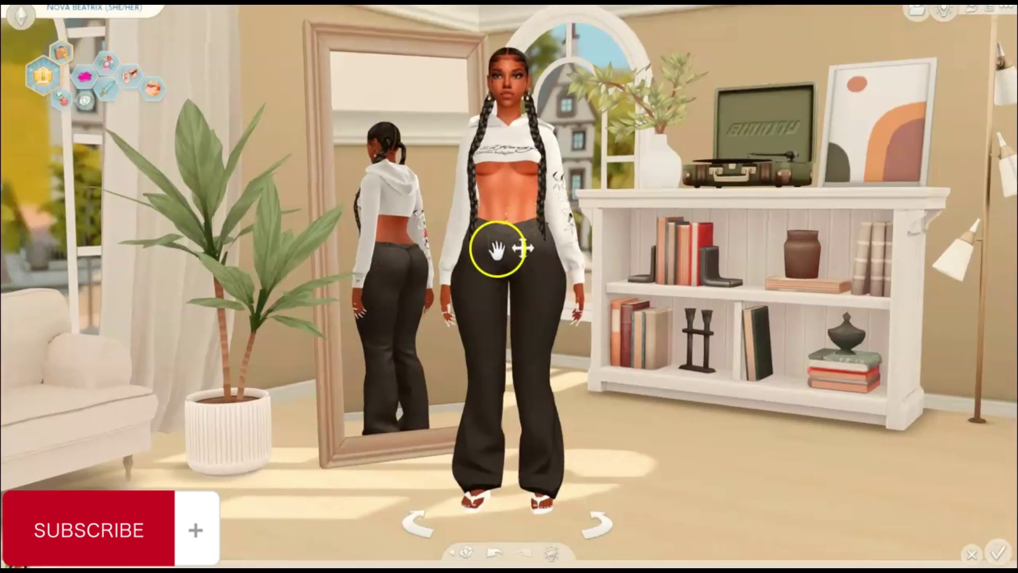
scroll(451, 382, "up", 2)
left_click_drag(451, 382, 374, 387)
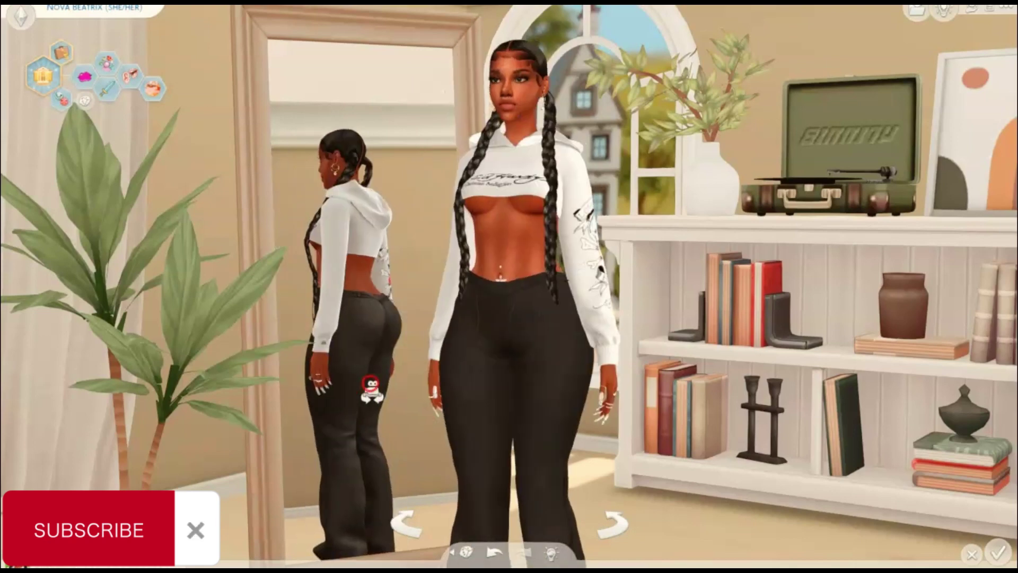
left_click(388, 359)
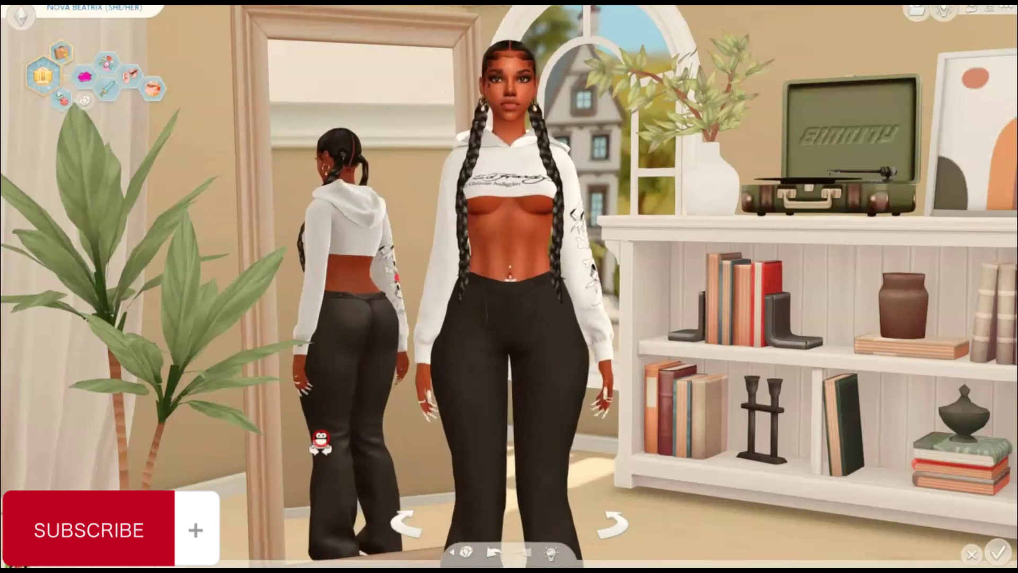
scroll(538, 295, "down", 2)
scroll(528, 302, "up", 3)
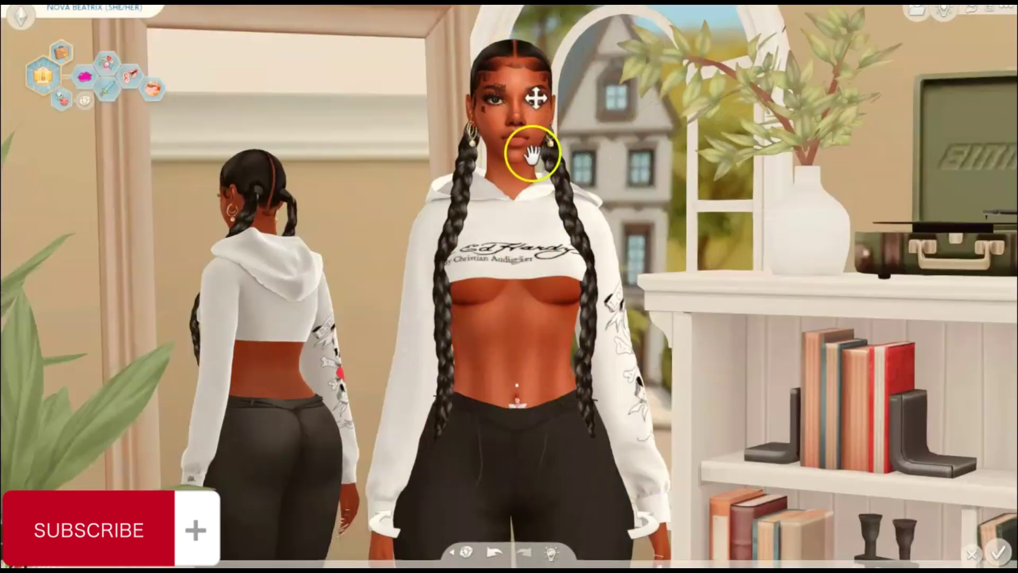
scroll(536, 154, "down", 2)
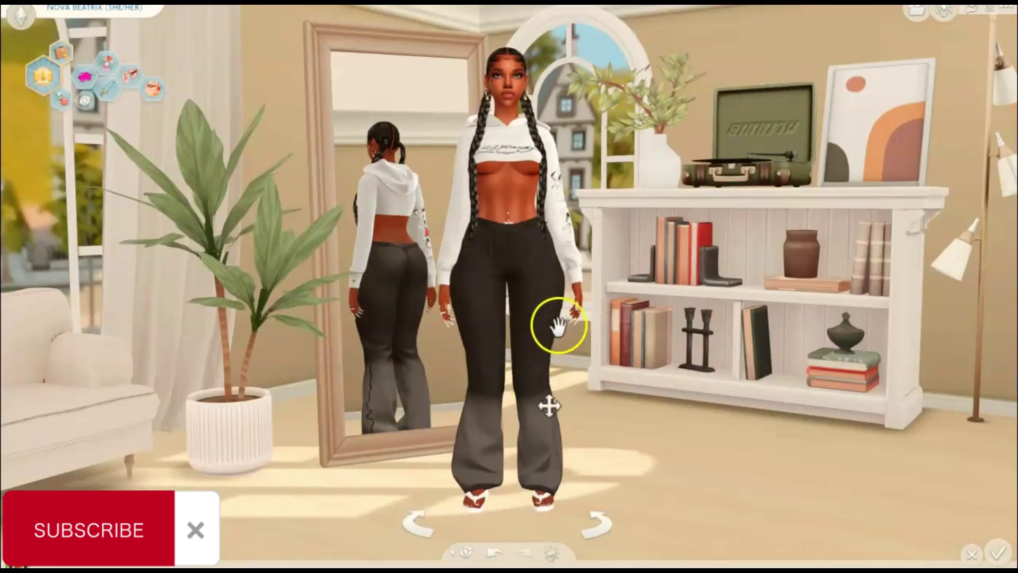
scroll(559, 324, "up", 1)
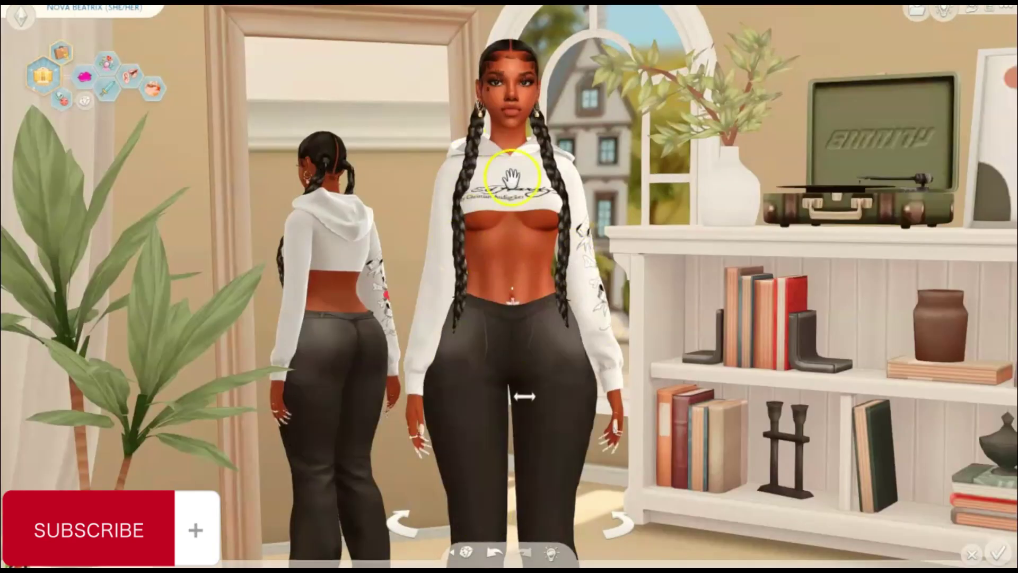